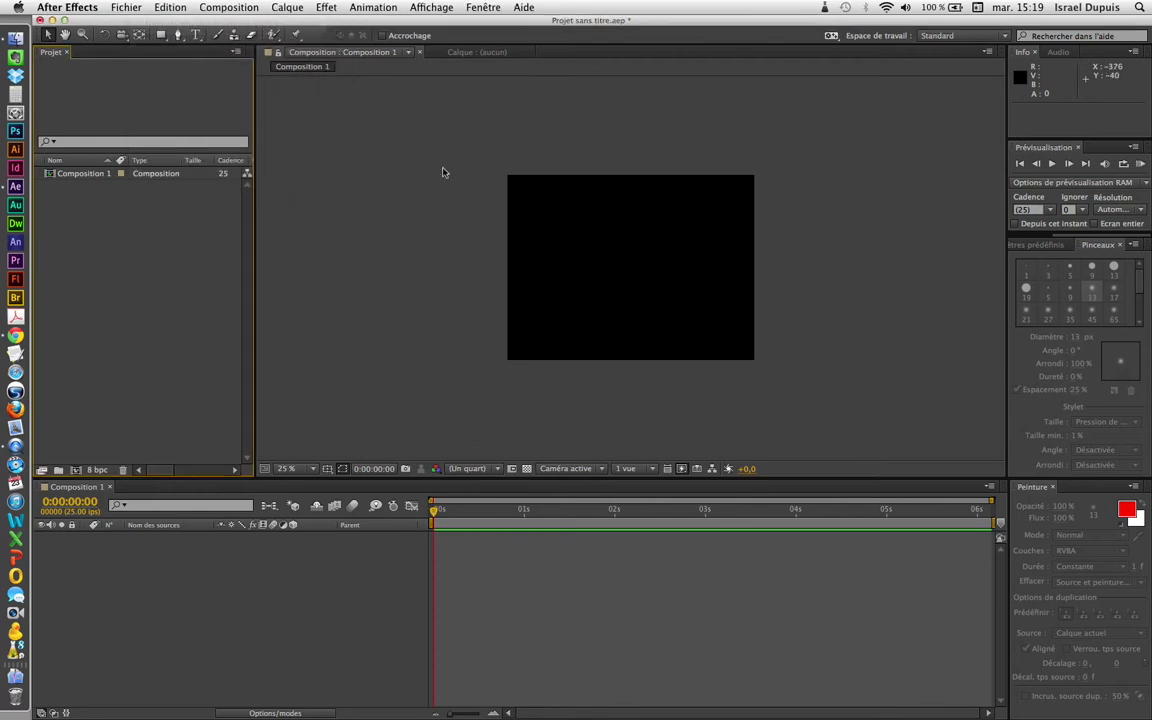
Step: Import the image file Untitled-1_0003_Layer-2.png into the project and add it as a layer in Composition 1
left_click(124, 8)
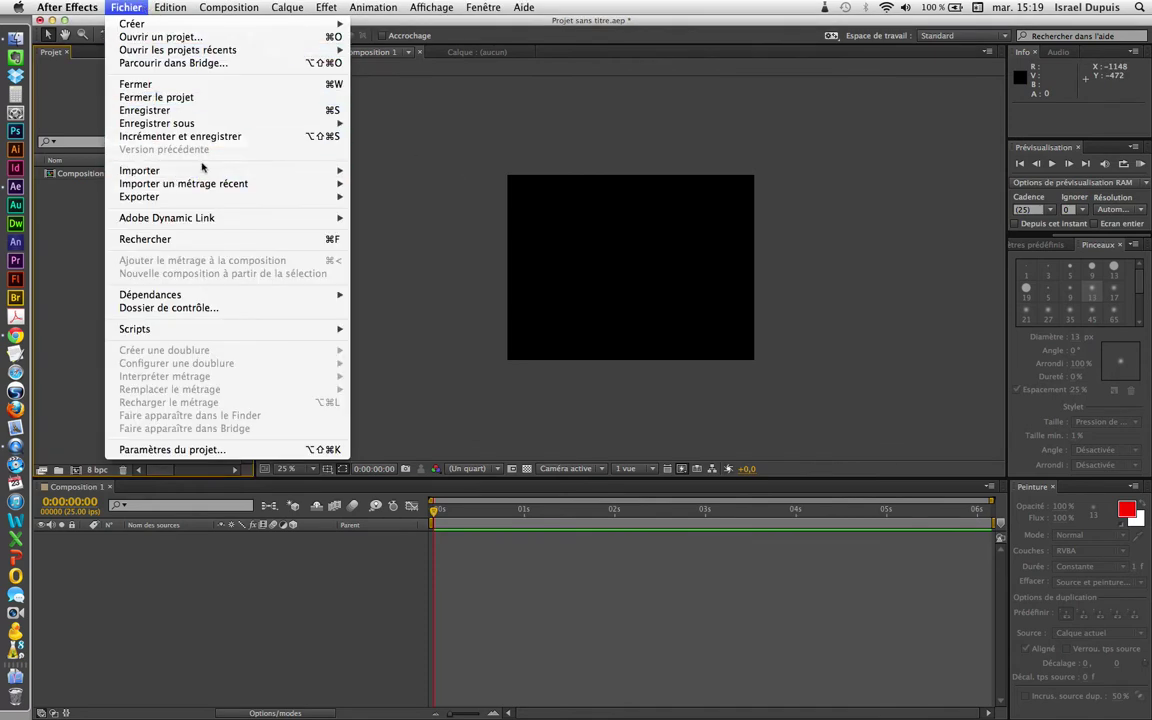
mouse_move(200, 170)
left_click(342, 166)
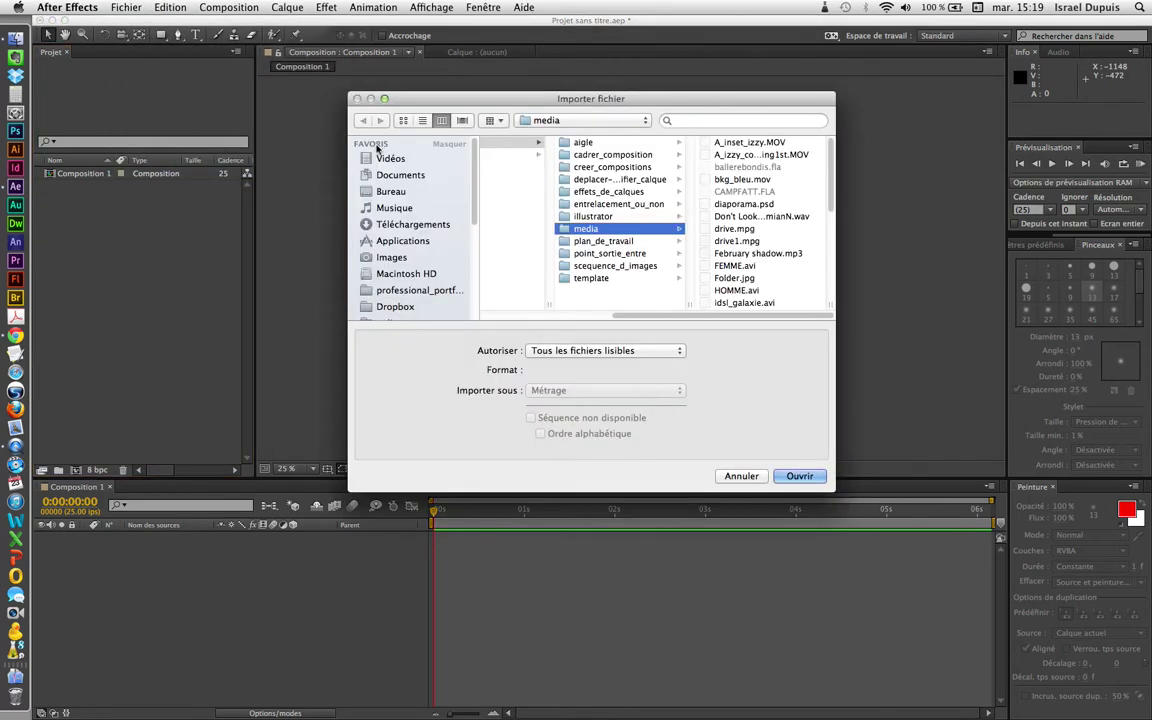
left_click(562, 166)
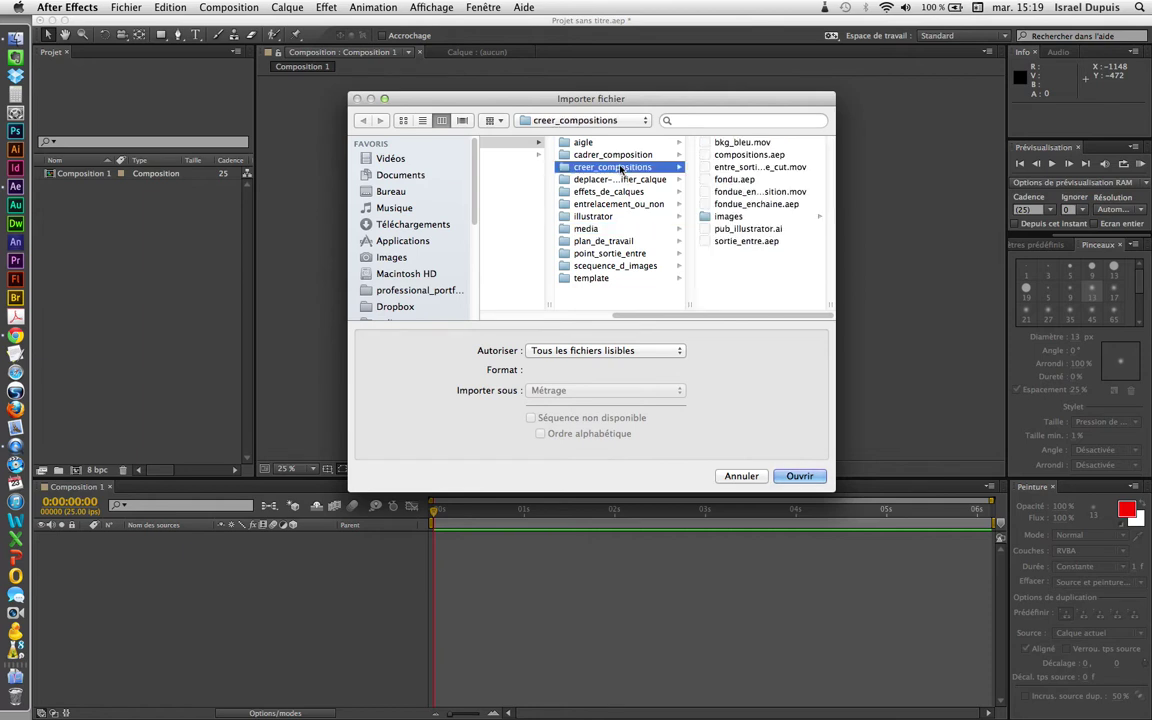
left_click(560, 154)
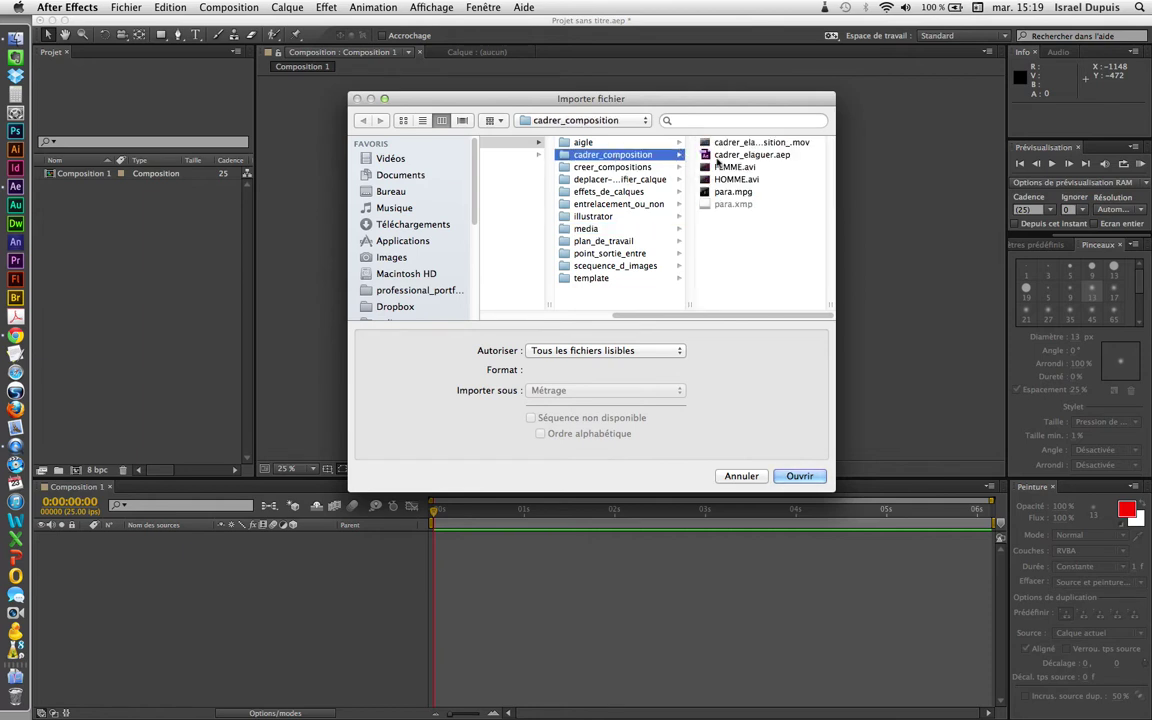
left_click(632, 180)
left_click(712, 142)
left_click(805, 475)
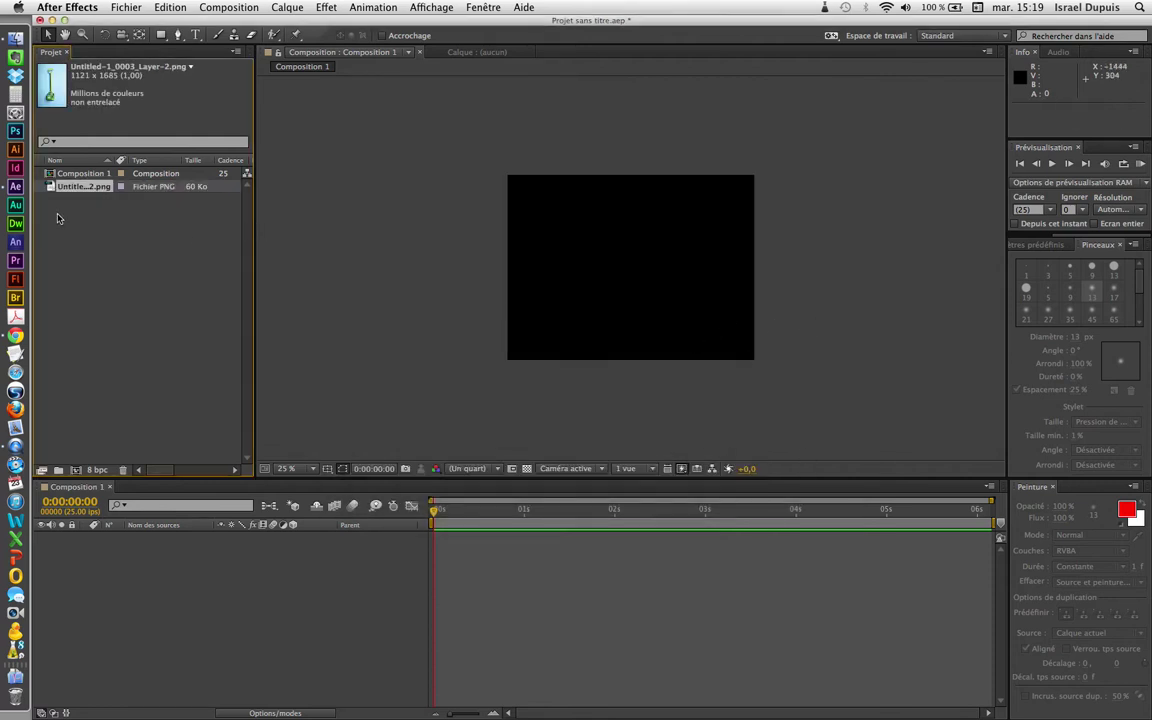
mouse_move(54, 188)
left_mouse_down()
mouse_move(54, 177)
mouse_move(55, 188)
left_mouse_up()
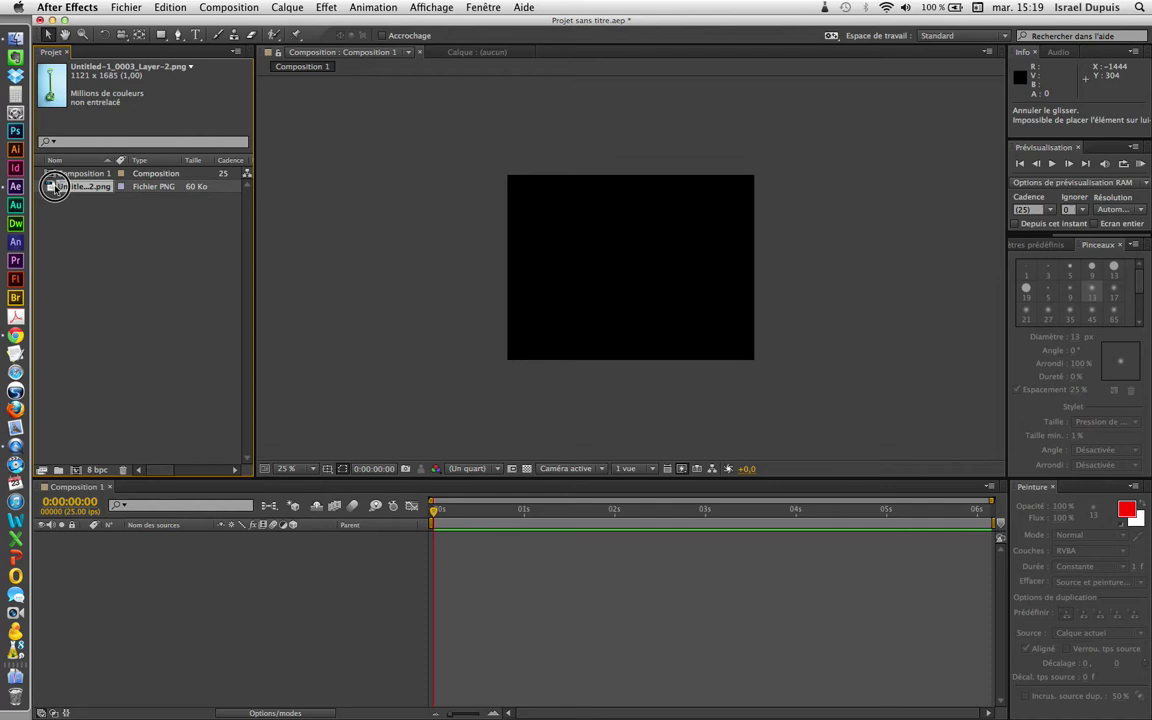
left_click_drag(55, 188, 53, 177)
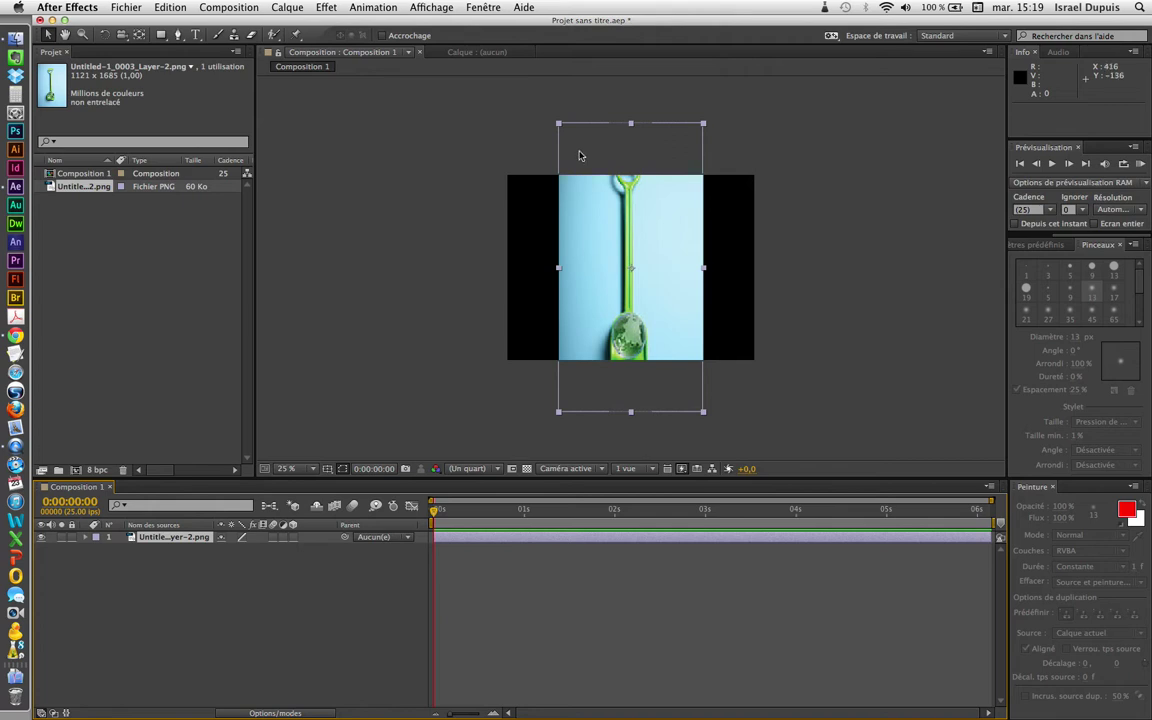
Step: Reposition the image layer freehand within the composition, ending at about 620, 696
left_click(609, 234)
left_click_drag(609, 234, 680, 246)
left_click_drag(671, 302, 631, 328)
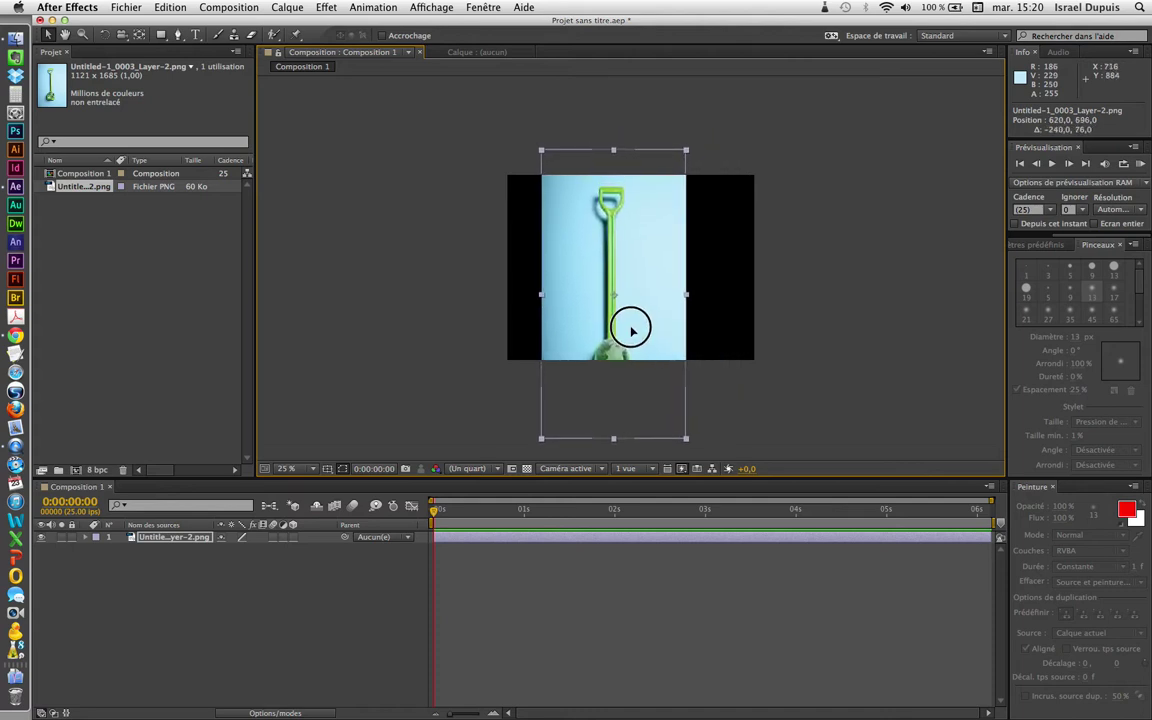
Step: Try stretching the image layer horizontally to about 169%, then shrinking it proportionally to about 38%, undoing each change
left_click_drag(686, 295, 738, 303)
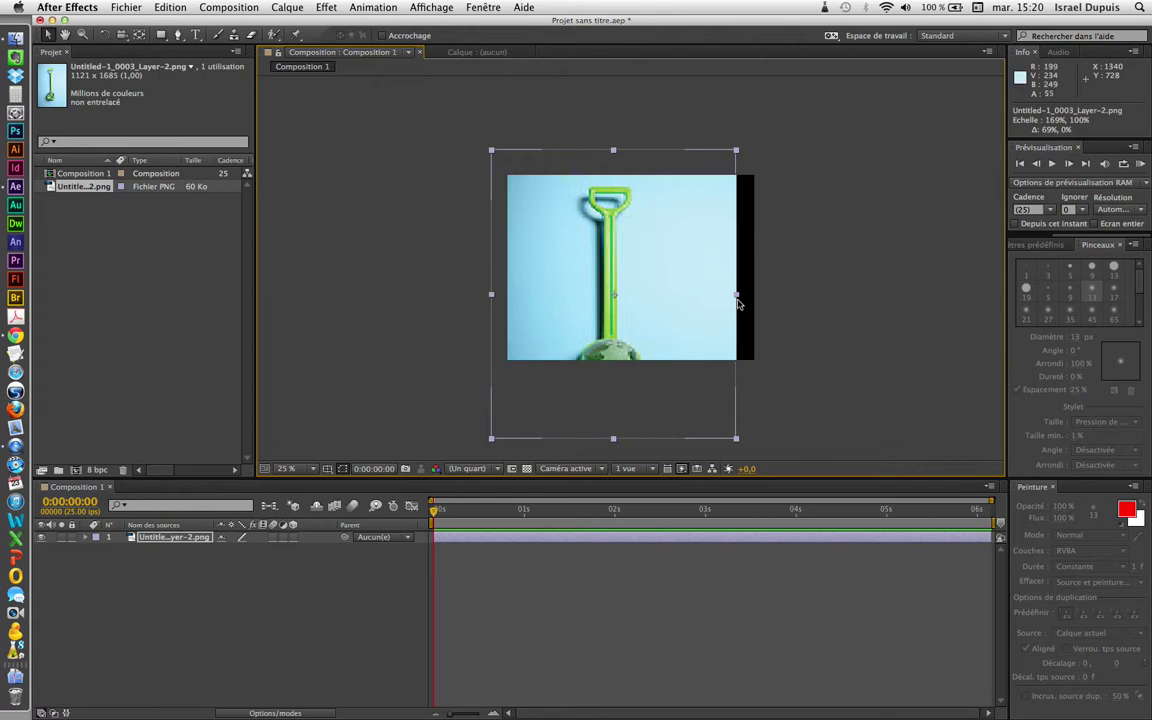
key("super+z")
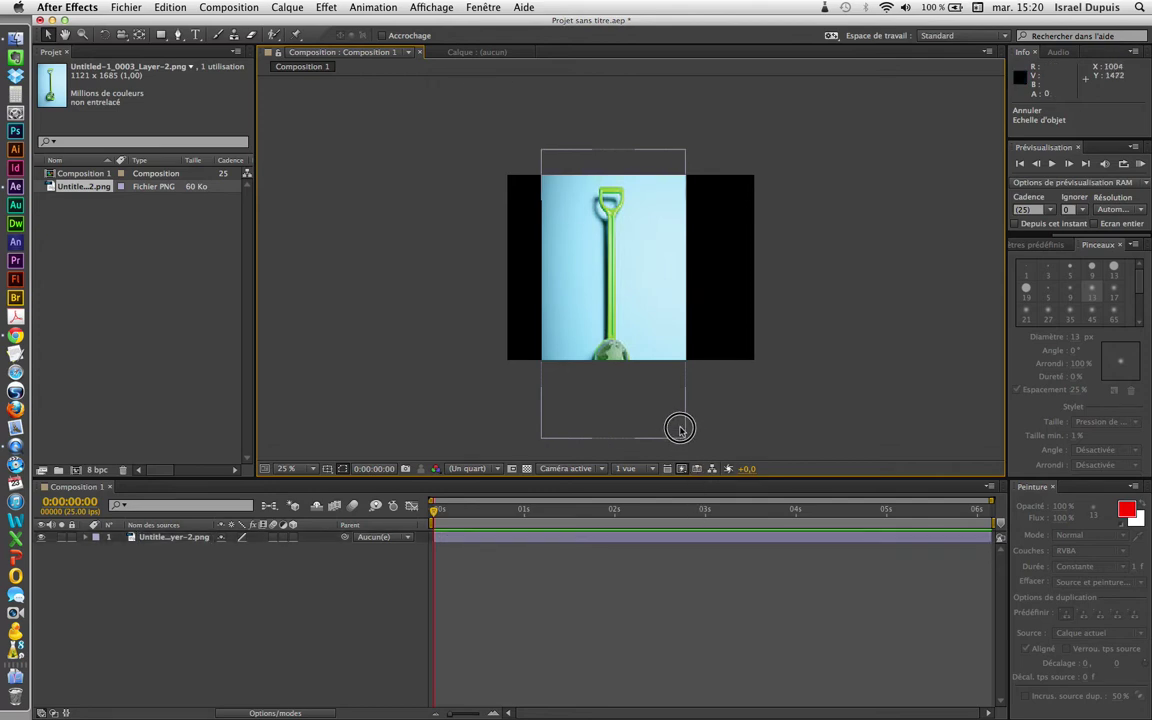
left_click(685, 441)
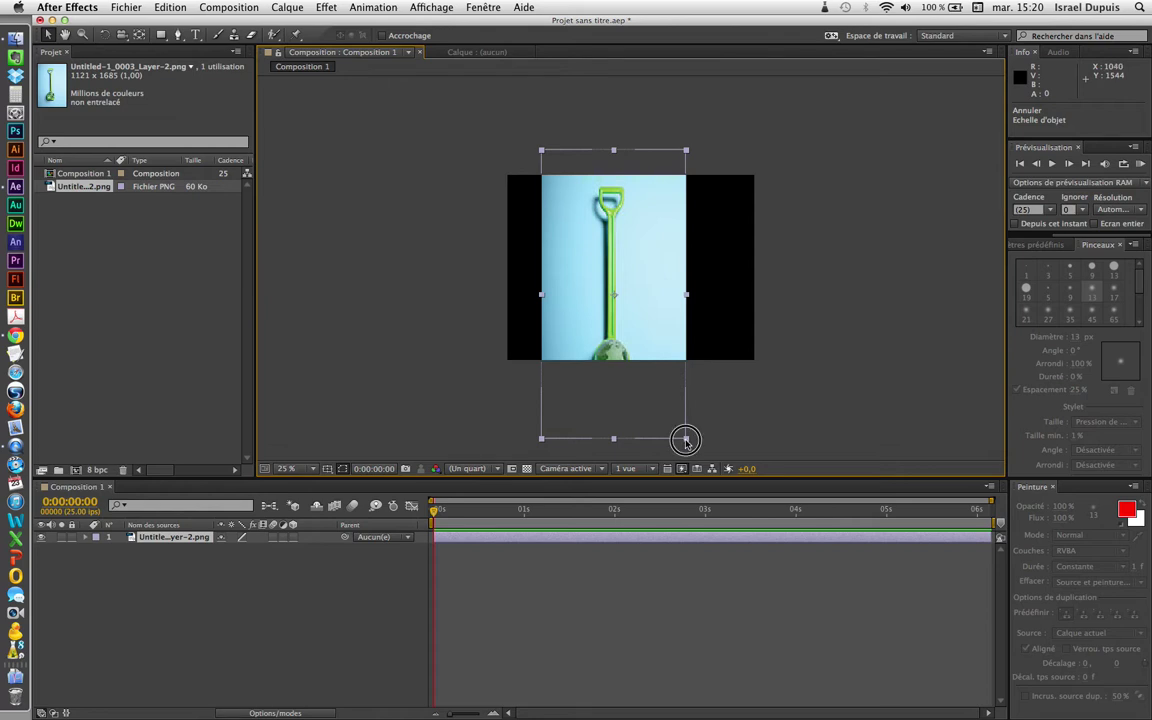
left_click_drag(685, 441, 642, 350)
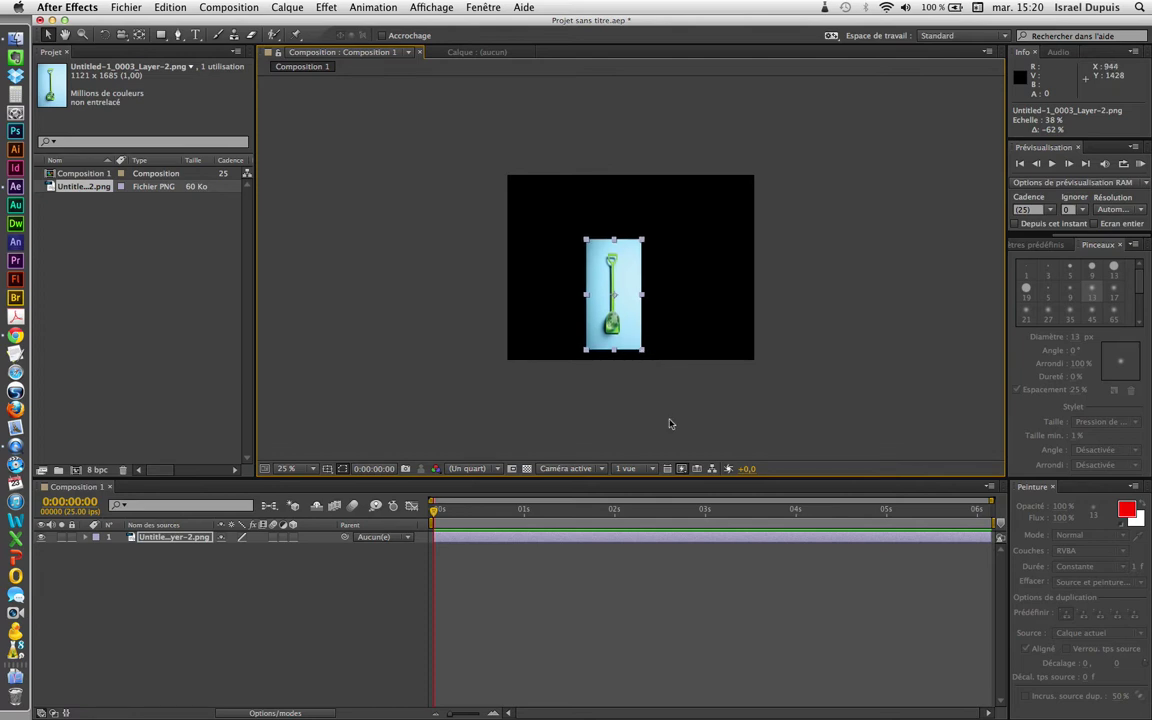
key("super+z")
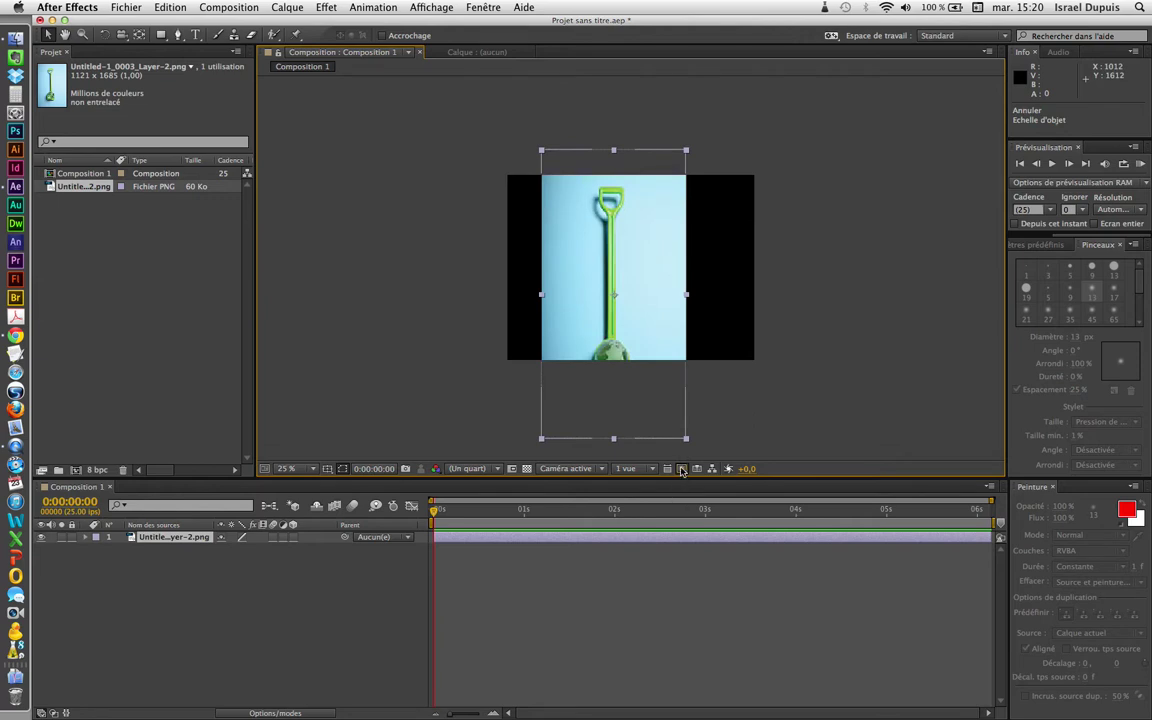
Step: Scale the image layer proportionally to about 80% and move it to about 1144, 652
left_click_drag(685, 440, 631, 370)
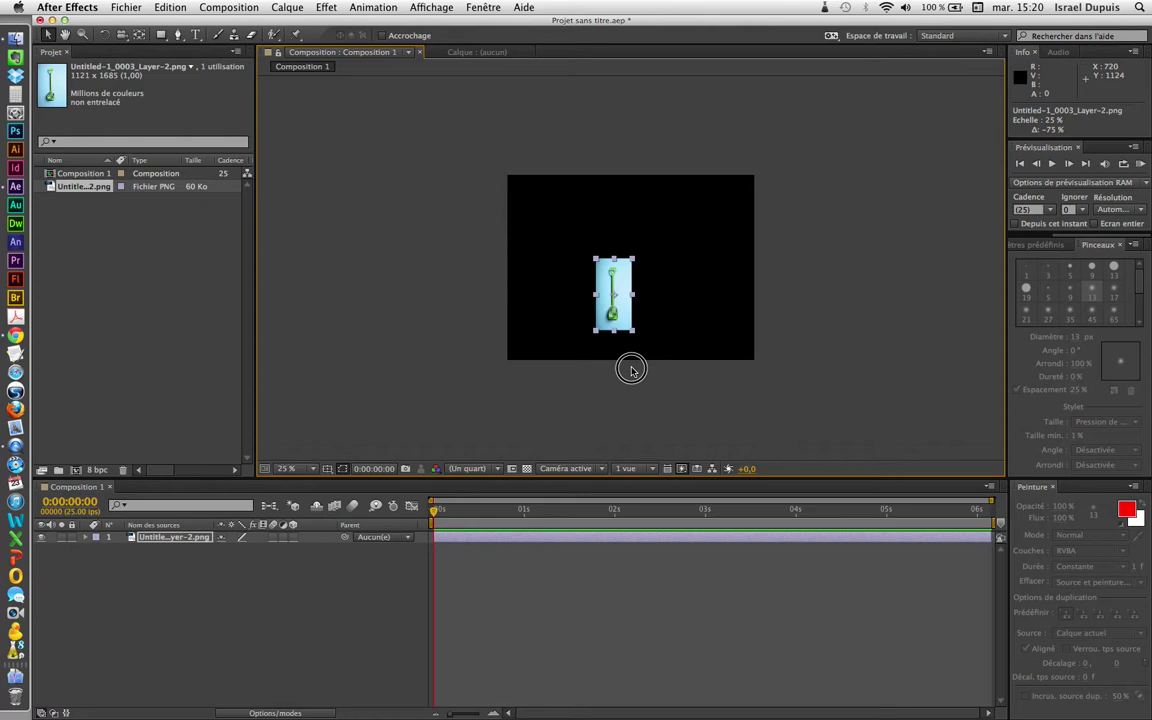
left_click_drag(631, 370, 667, 426)
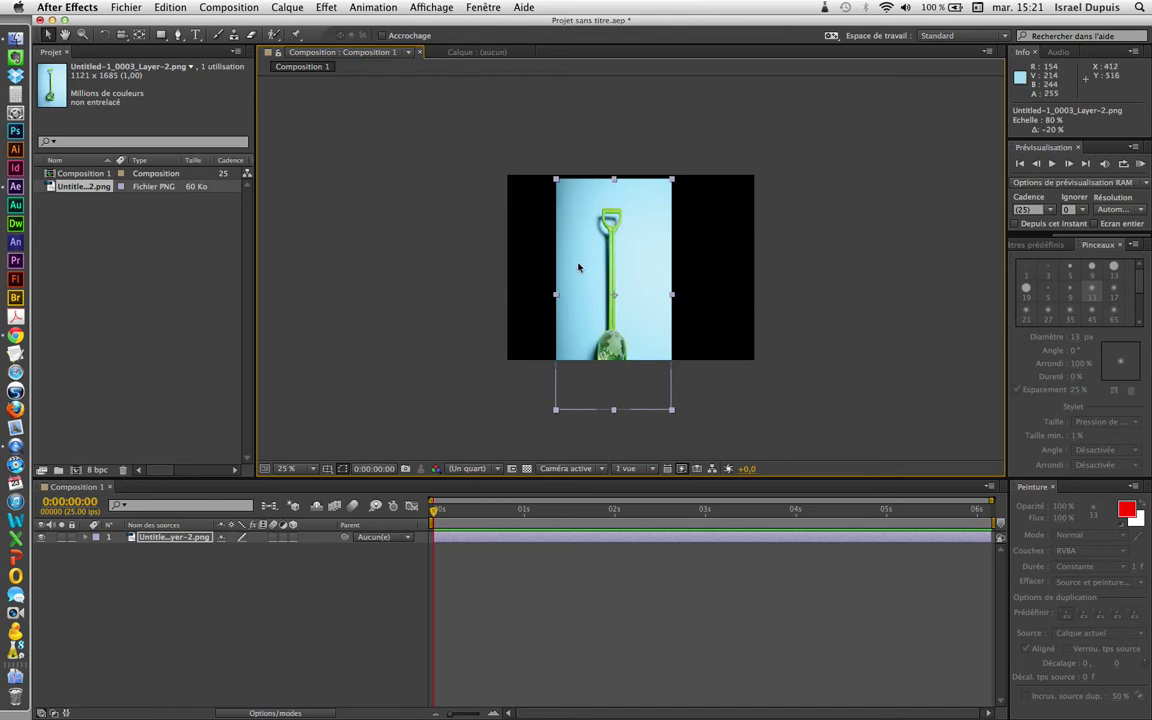
left_click_drag(612, 249, 684, 229)
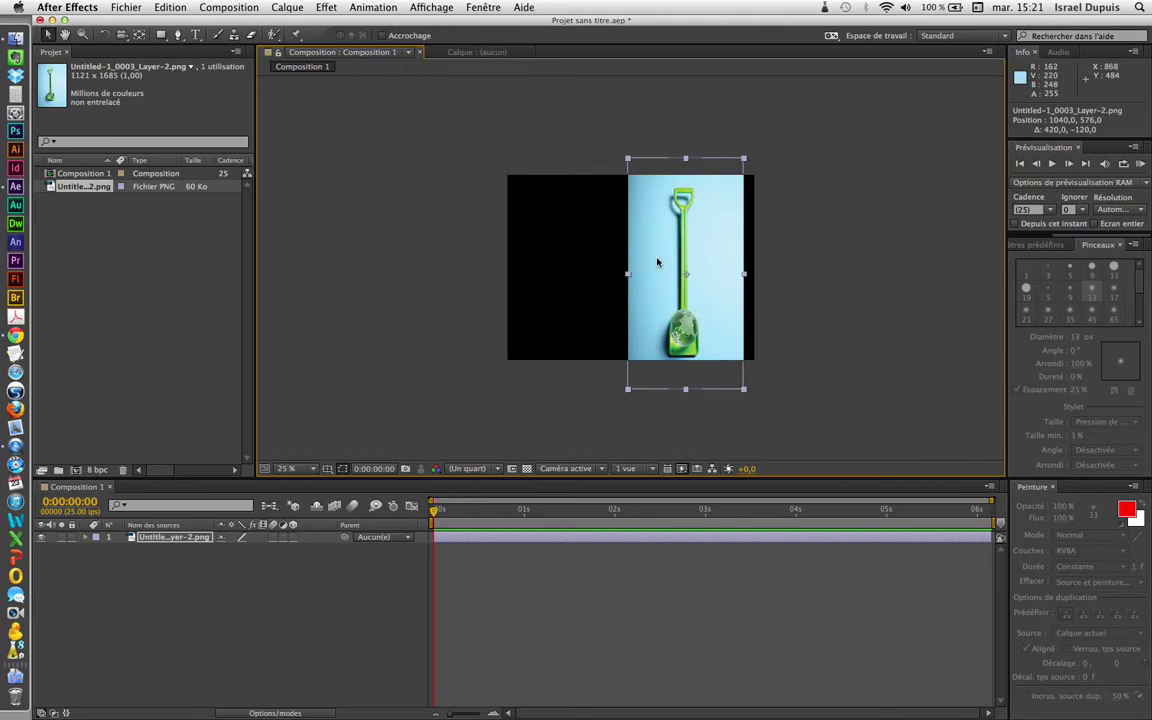
left_click_drag(635, 249, 664, 262)
Step: Scale the image layer proportionally to about 31% and move it to about 1208, 712, near the composition's lower-right corner
left_click(645, 405)
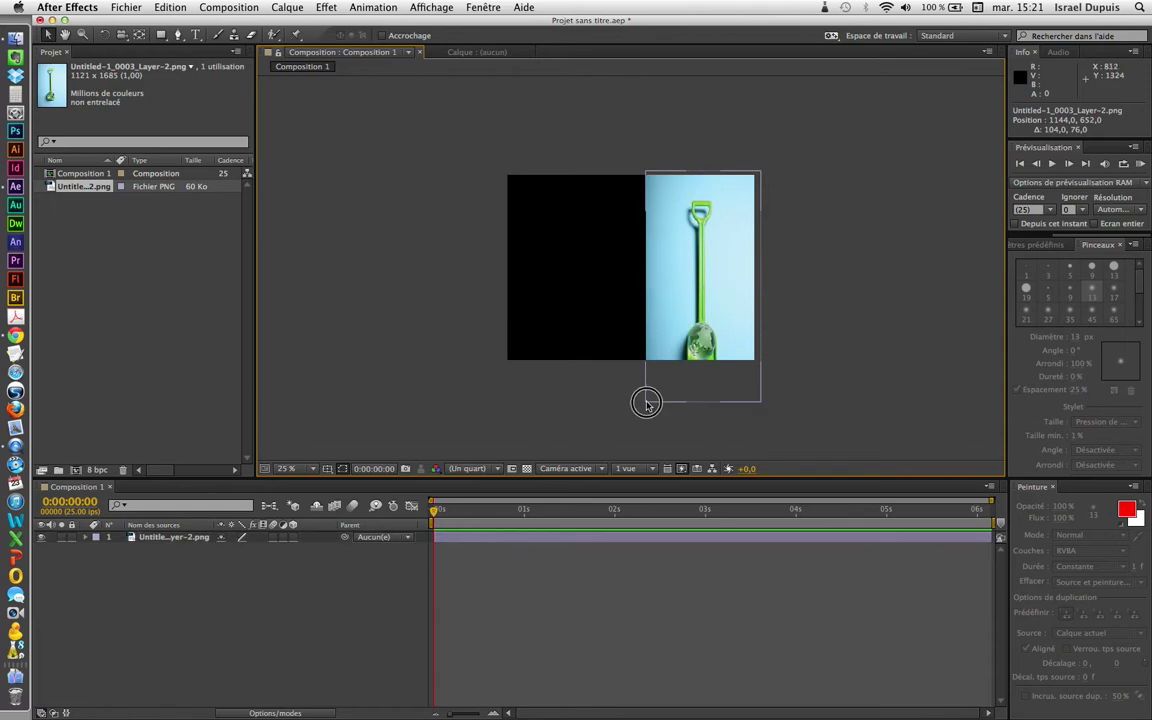
double_click(646, 400)
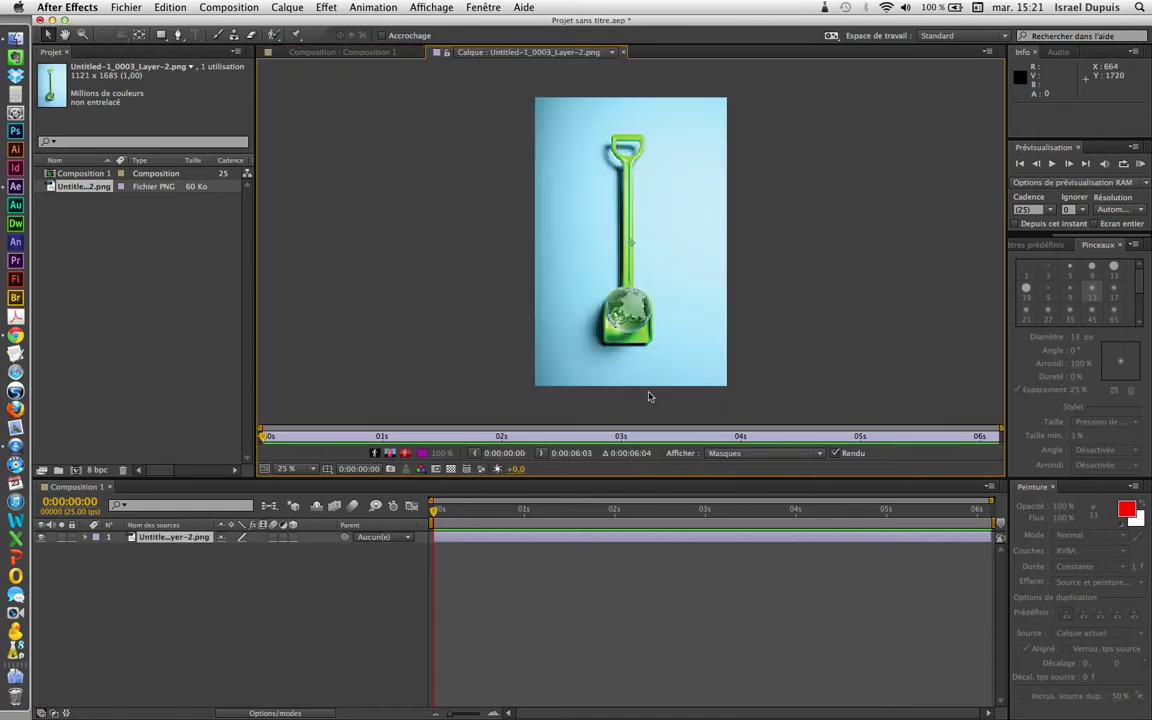
left_click(363, 53)
left_click_drag(645, 402, 678, 343)
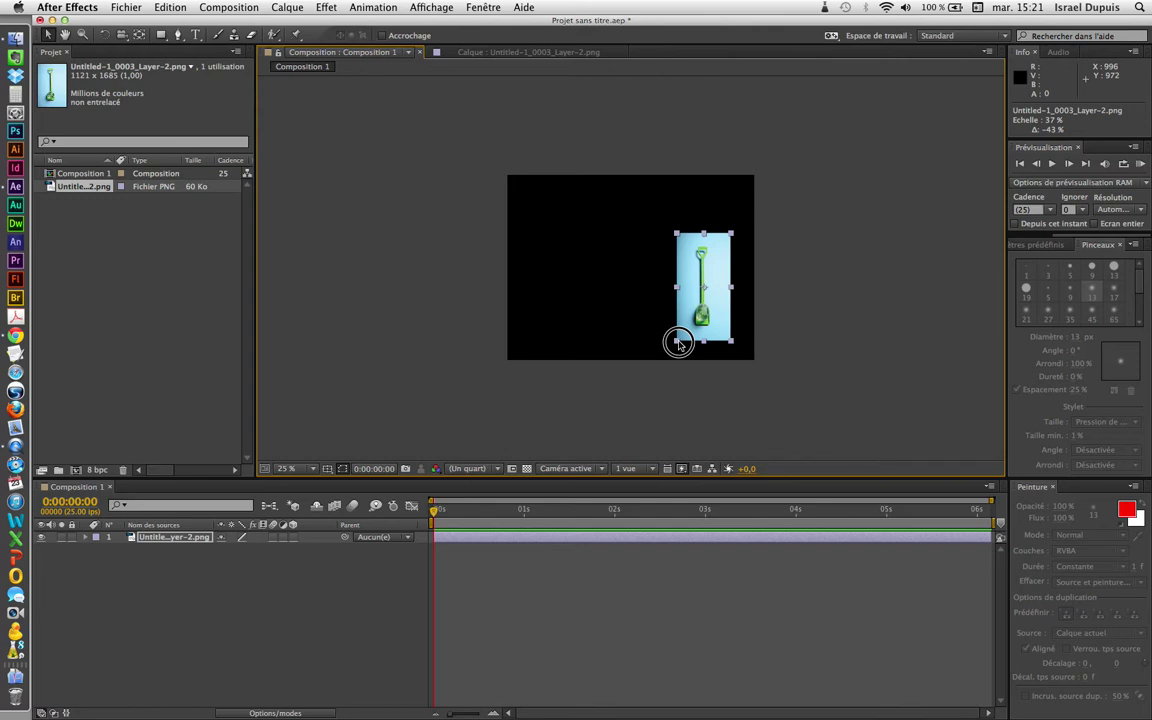
left_click_drag(678, 343, 681, 331)
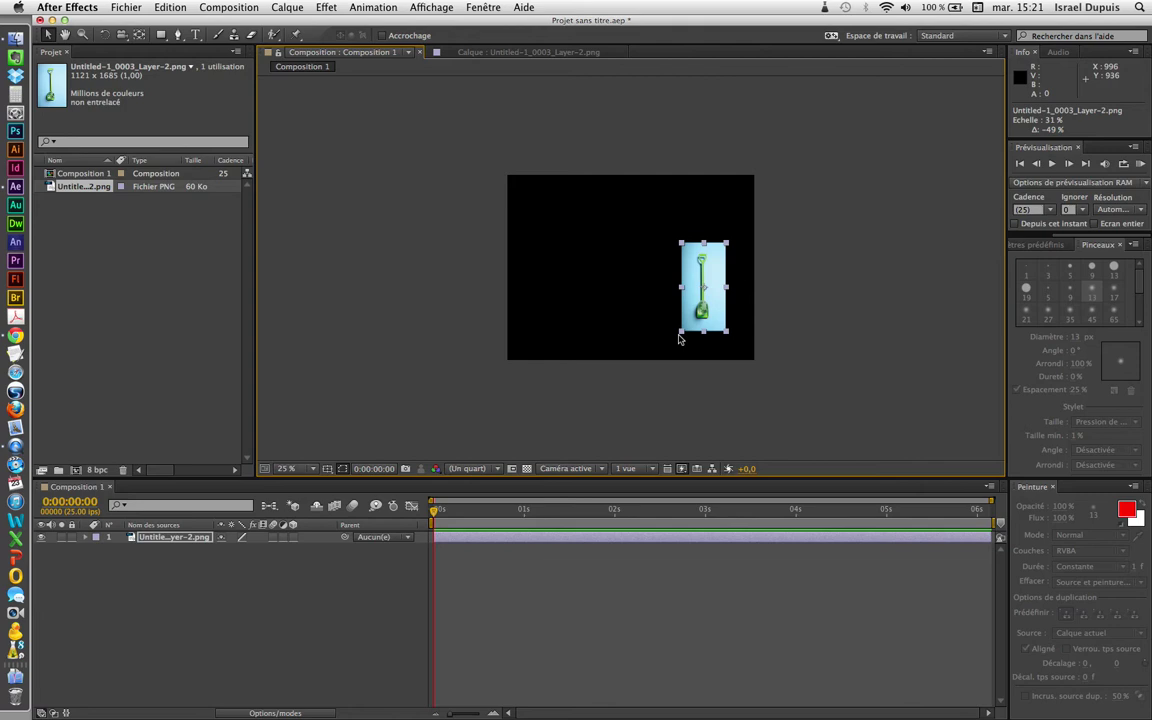
left_click_drag(703, 323, 715, 334)
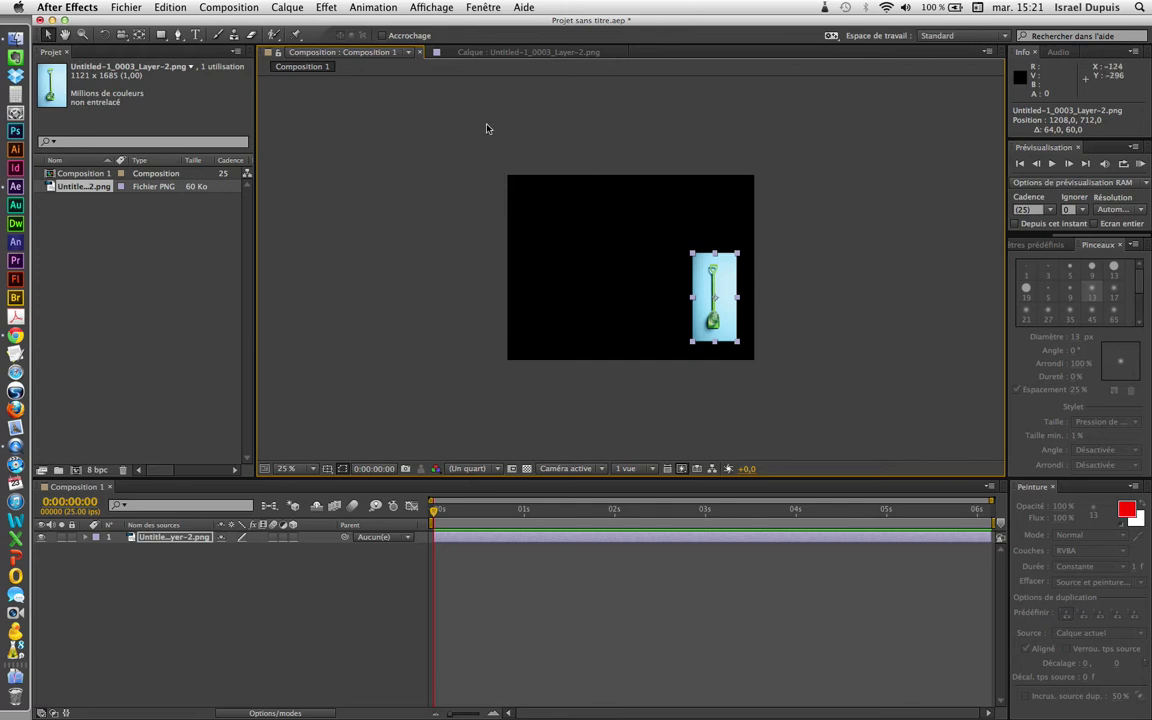
Step: Reset the image layer's geometry to its default scale and position
left_click(286, 7)
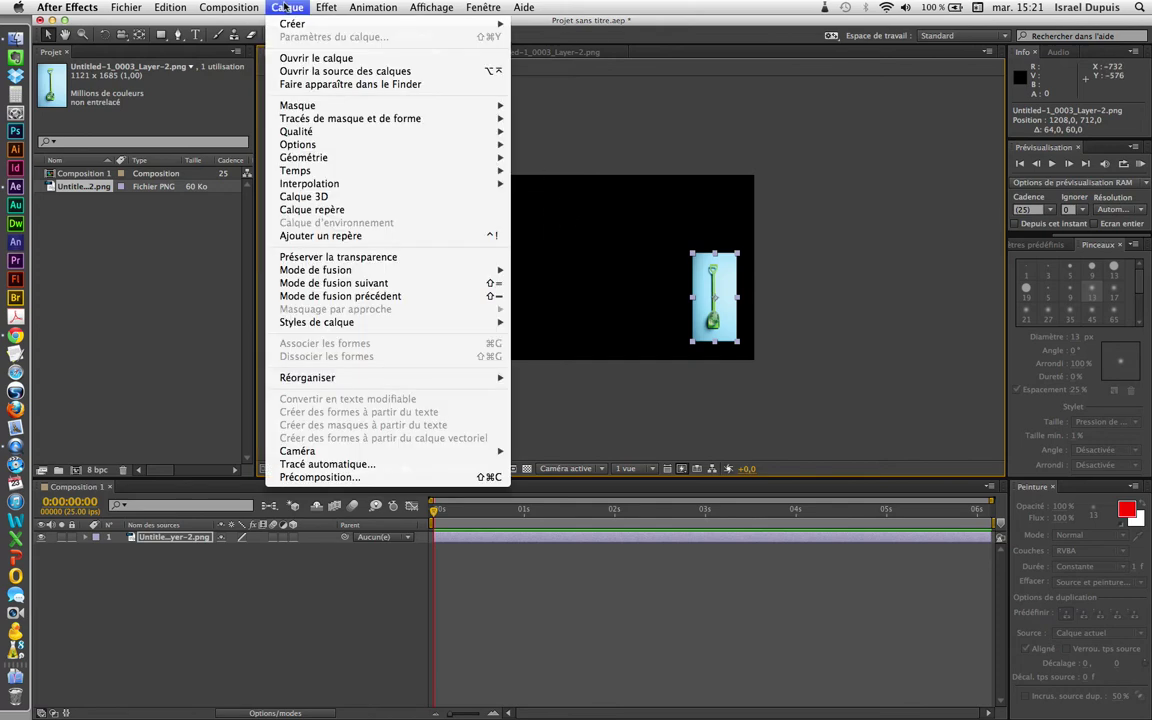
mouse_move(342, 157)
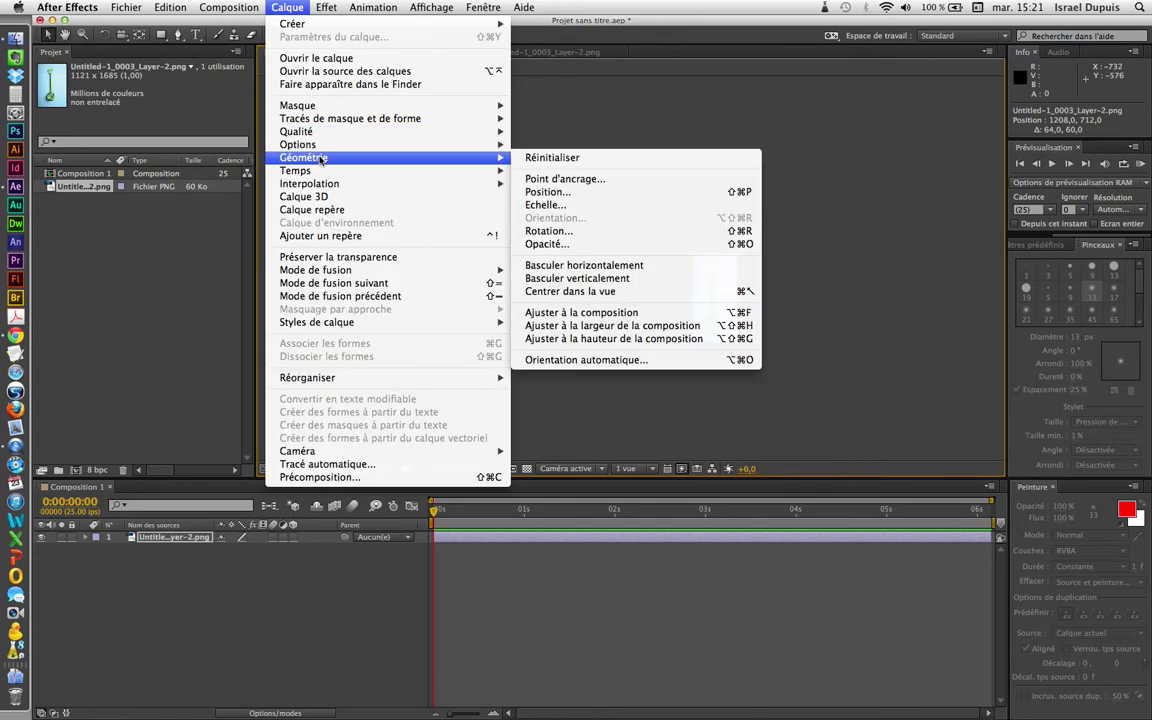
left_click(647, 163)
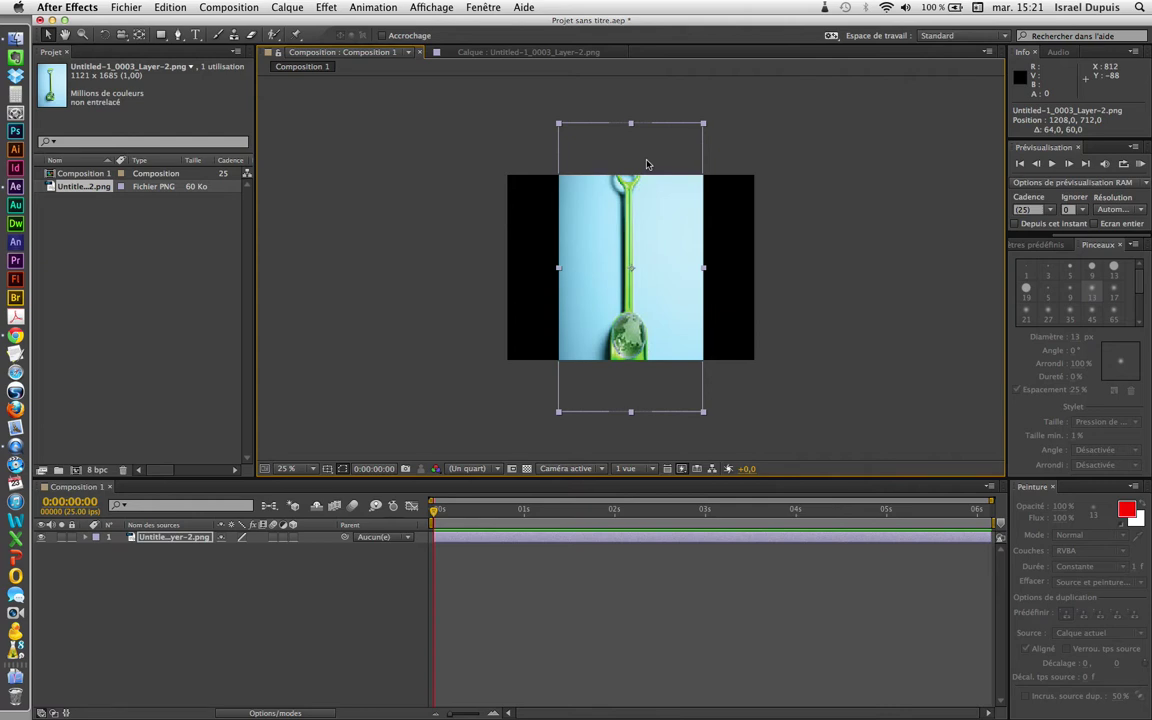
left_click(236, 8)
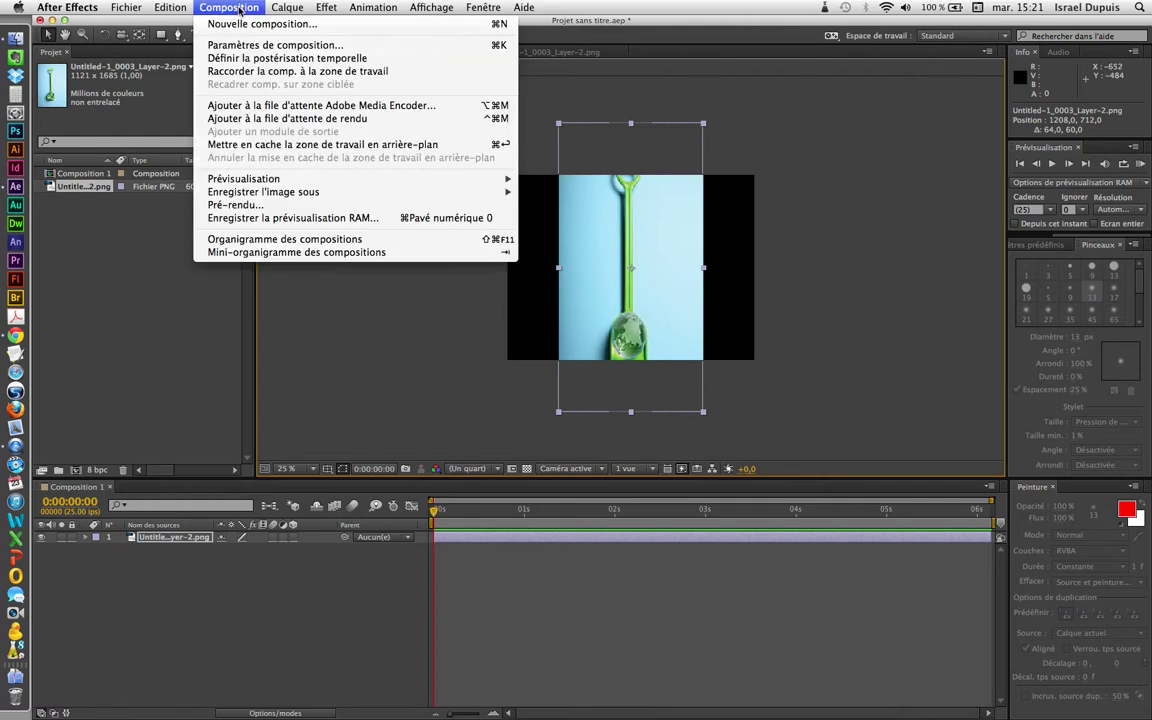
mouse_move(287, 8)
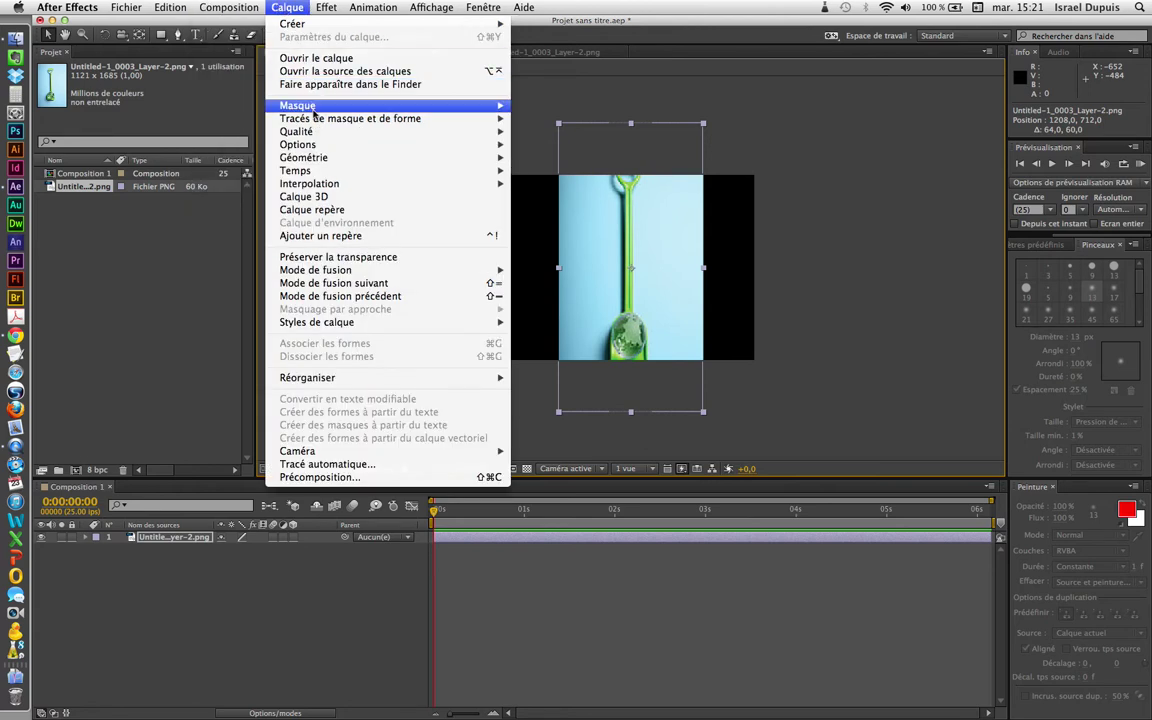
mouse_move(296, 157)
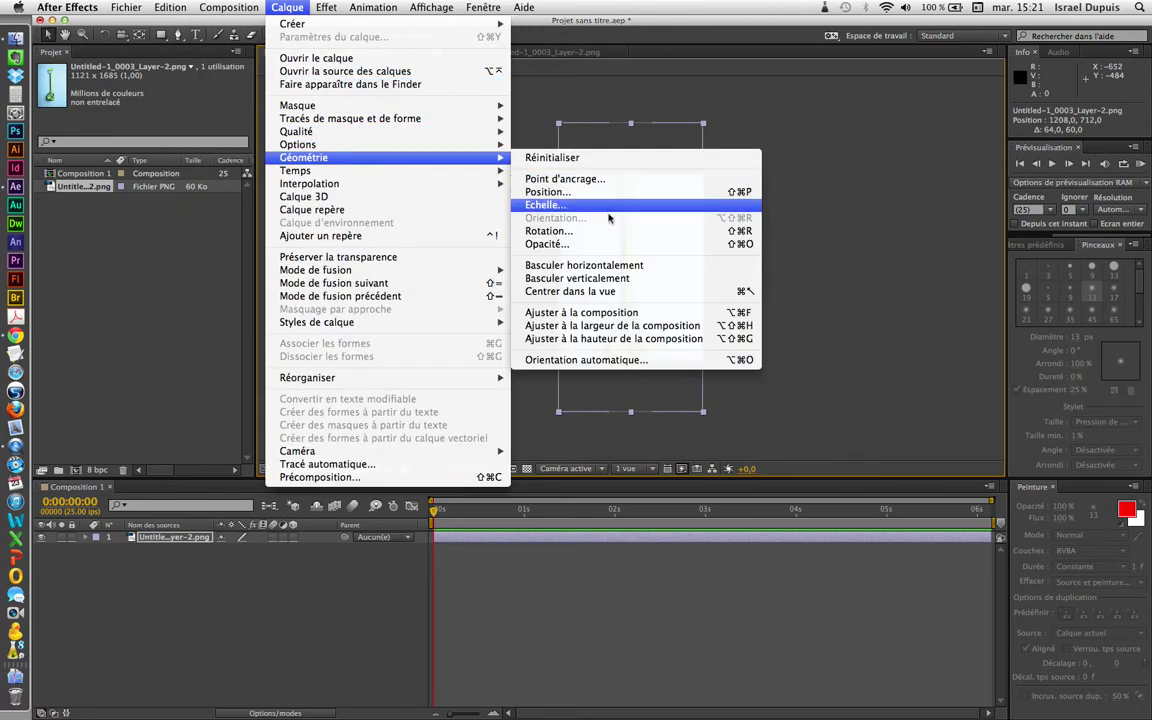
left_click(651, 359)
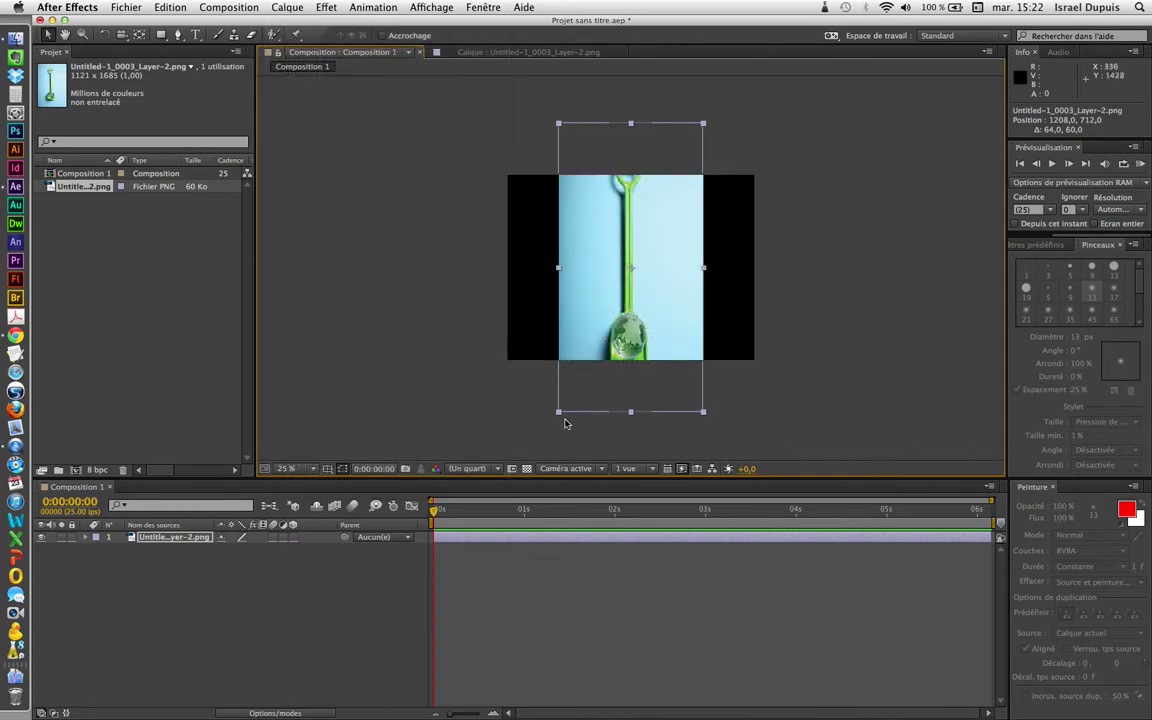
Step: Shrink the image layer proportionally, try moving it to about 1212, 748, and undo that move
left_click_drag(558, 411, 714, 345)
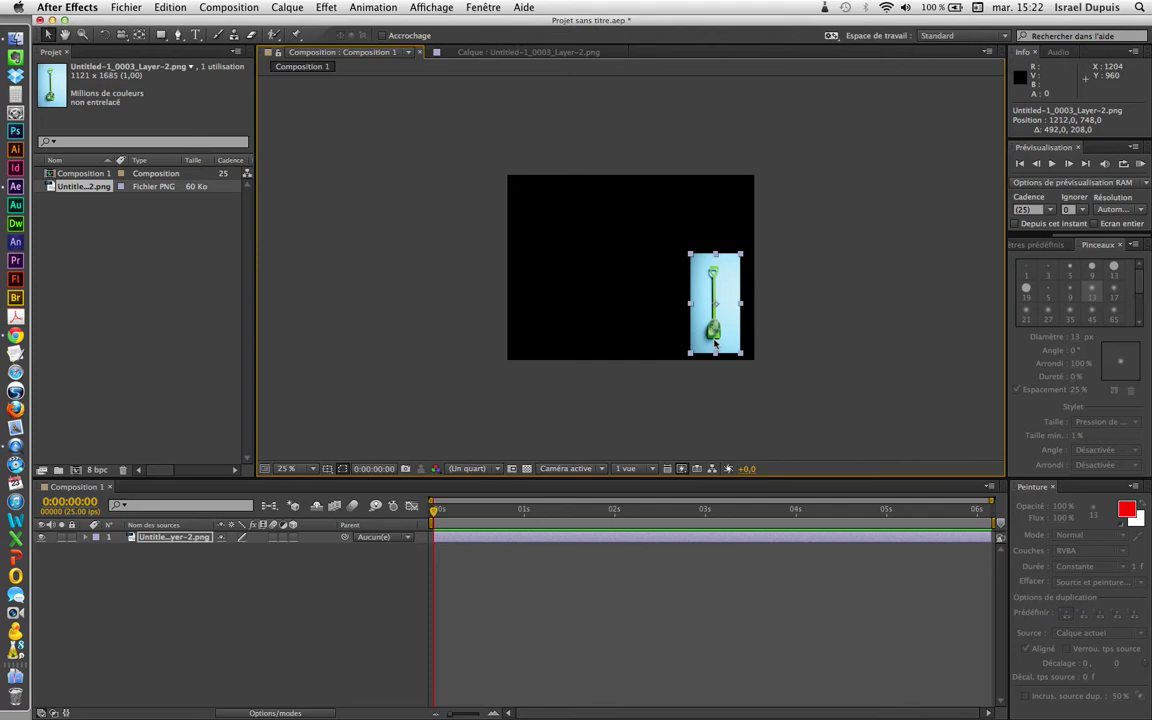
key("super+z")
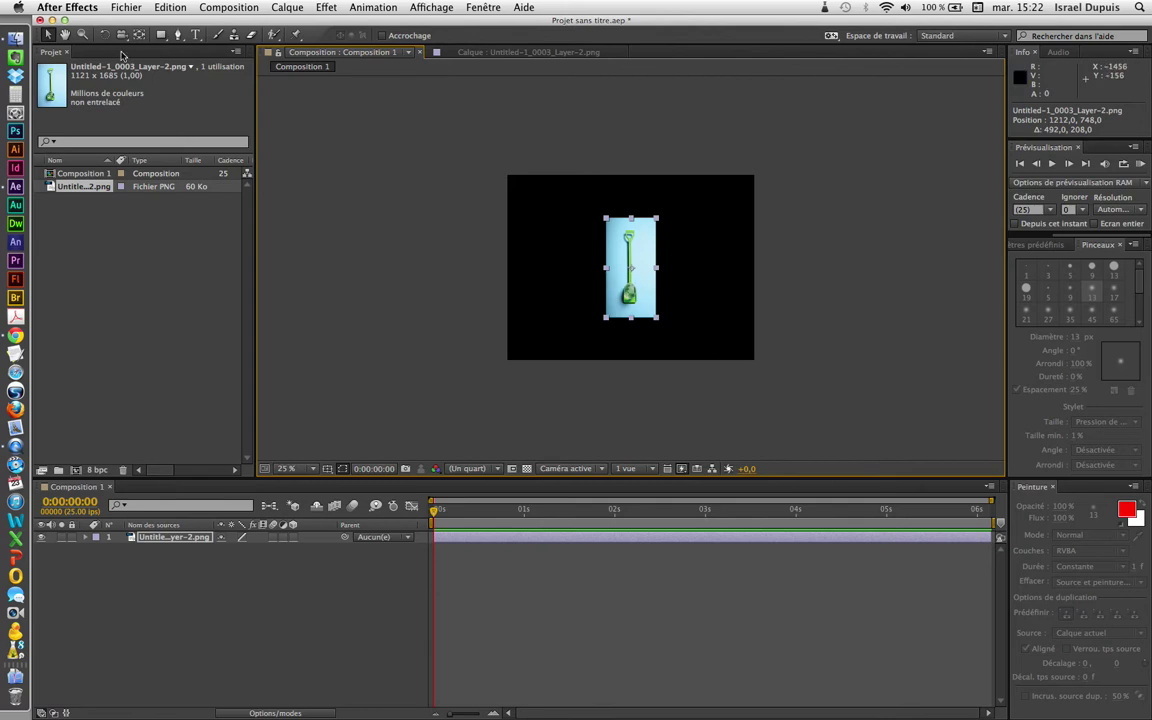
Step: Pan around the composition view with the Hand tool and magnify it to 50% with the Zoom tool
left_click(64, 34)
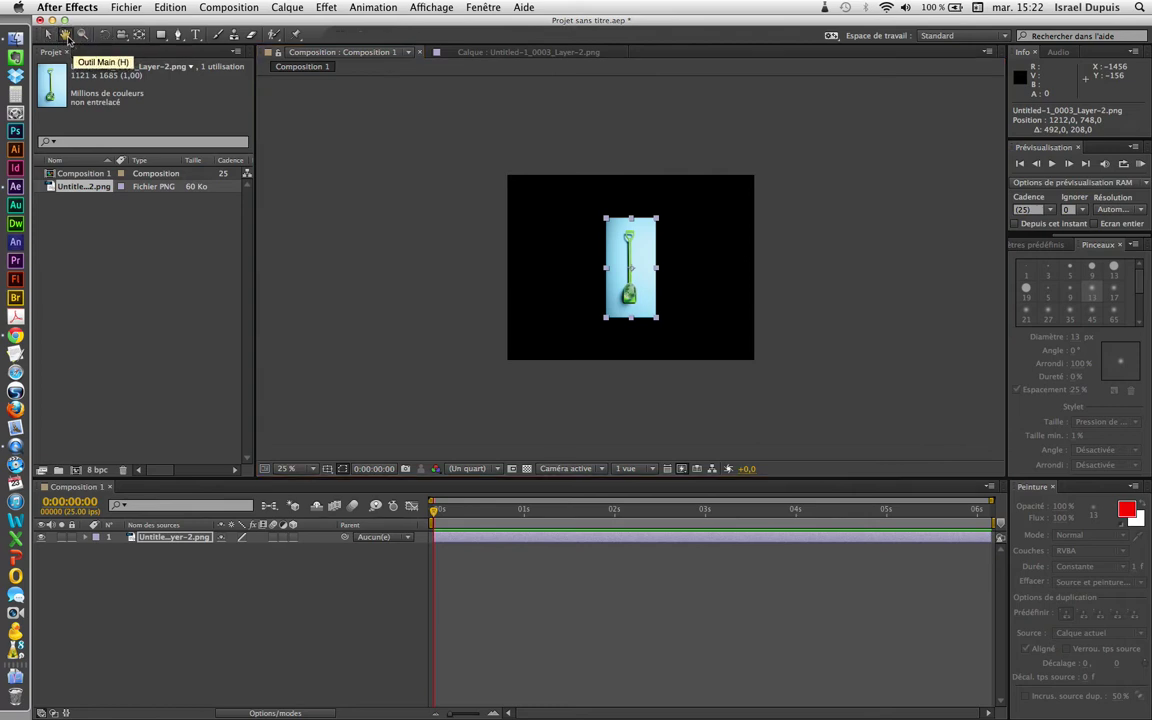
left_click_drag(599, 264, 587, 229)
left_click_drag(697, 272, 540, 250)
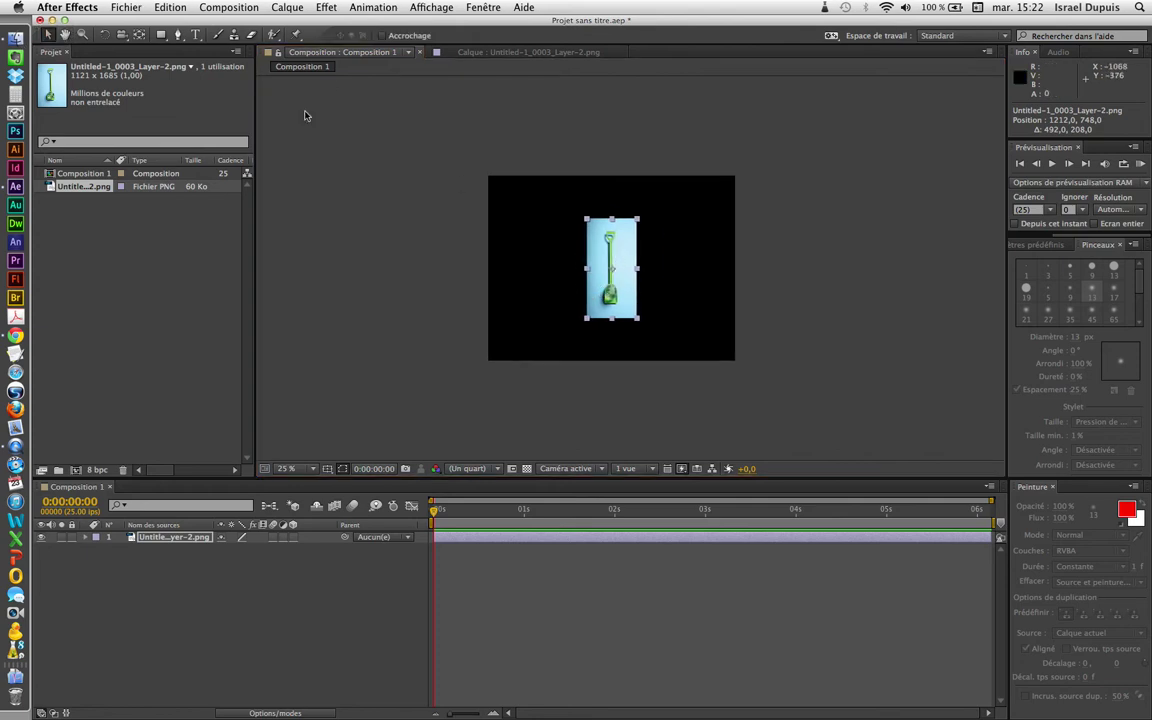
left_click_drag(634, 276, 772, 309)
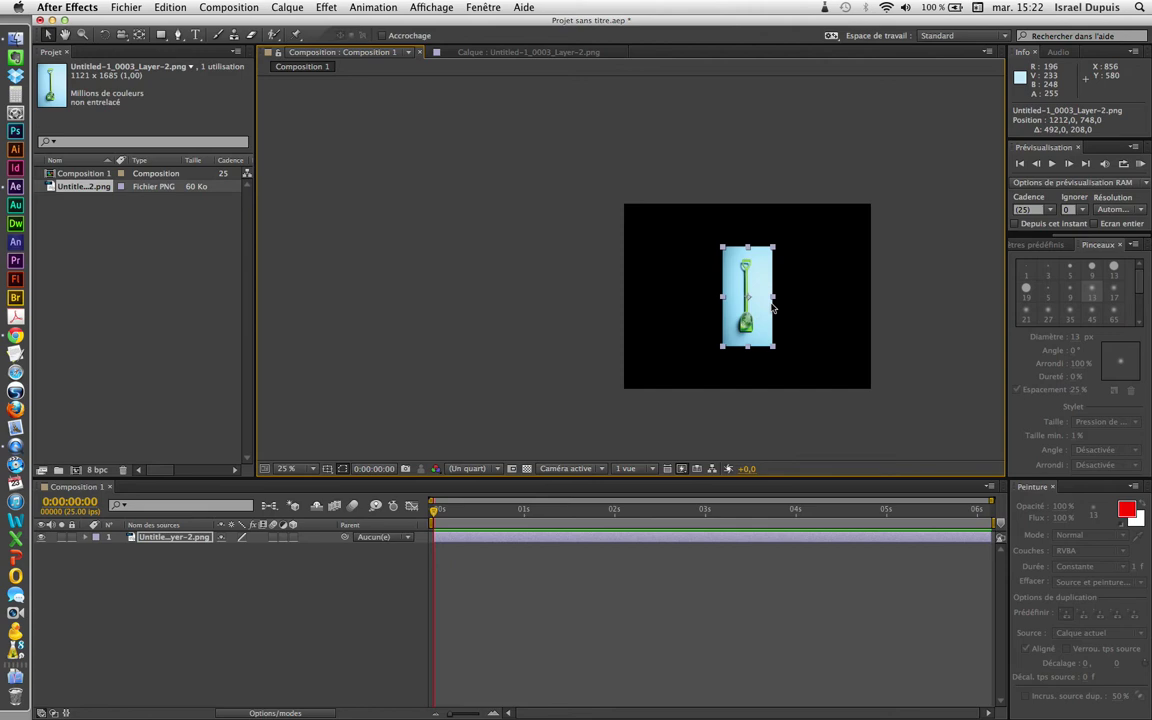
left_click(82, 34)
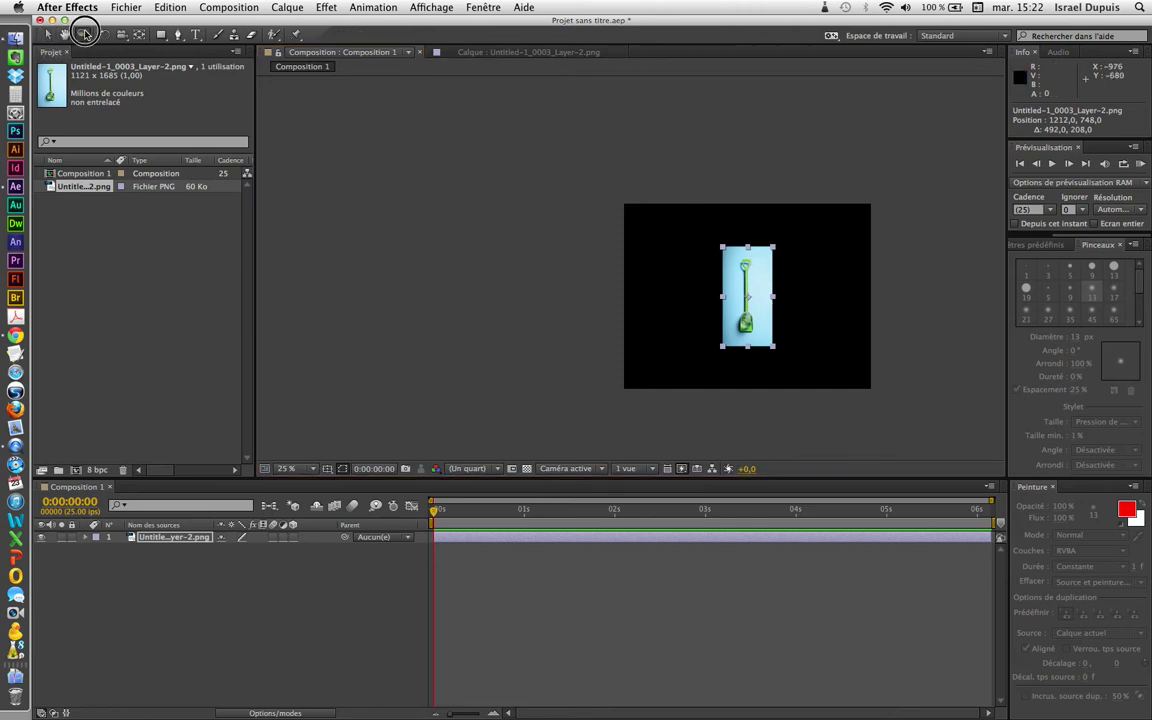
left_click(726, 350)
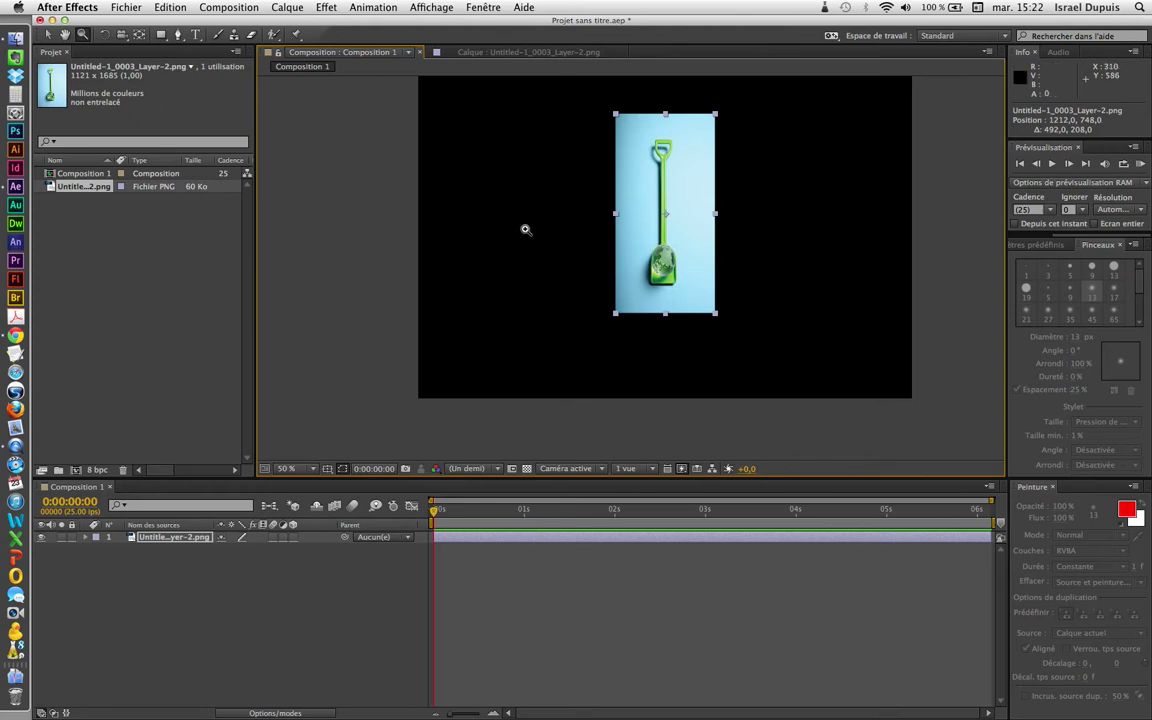
Step: Pan the composition view with the temporary Hand tool while working with the Selection tool
key("h")
left_click(48, 35)
key("space")
key("space")
left_click_drag(688, 302, 653, 341)
key("space")
left_click_drag(655, 289, 636, 307)
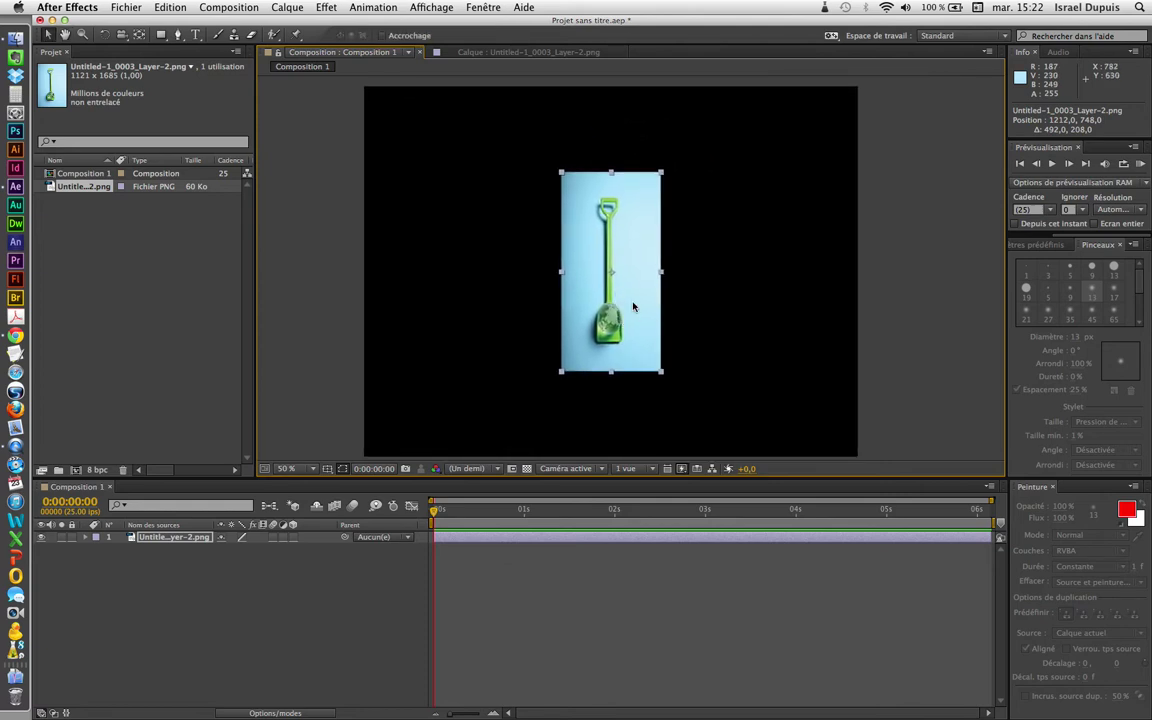
Step: Enlarge the image layer in 1% increments up to a scale of 42%
key("alt+KP_Add")
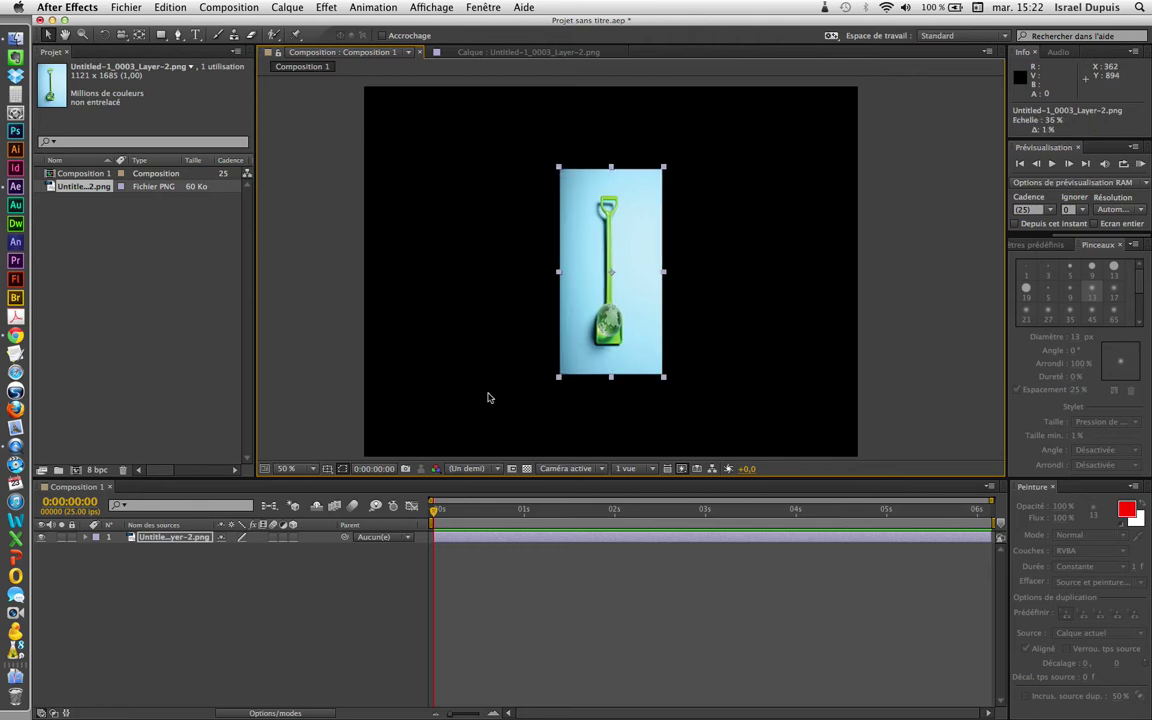
key("alt+KP_Add")
key("alt+KP_Add")
key("alt+KP_Add")
key("alt+KP_Add")
key("alt+KP_Add")
key("alt+KP_Add")
key("alt+KP_Add")
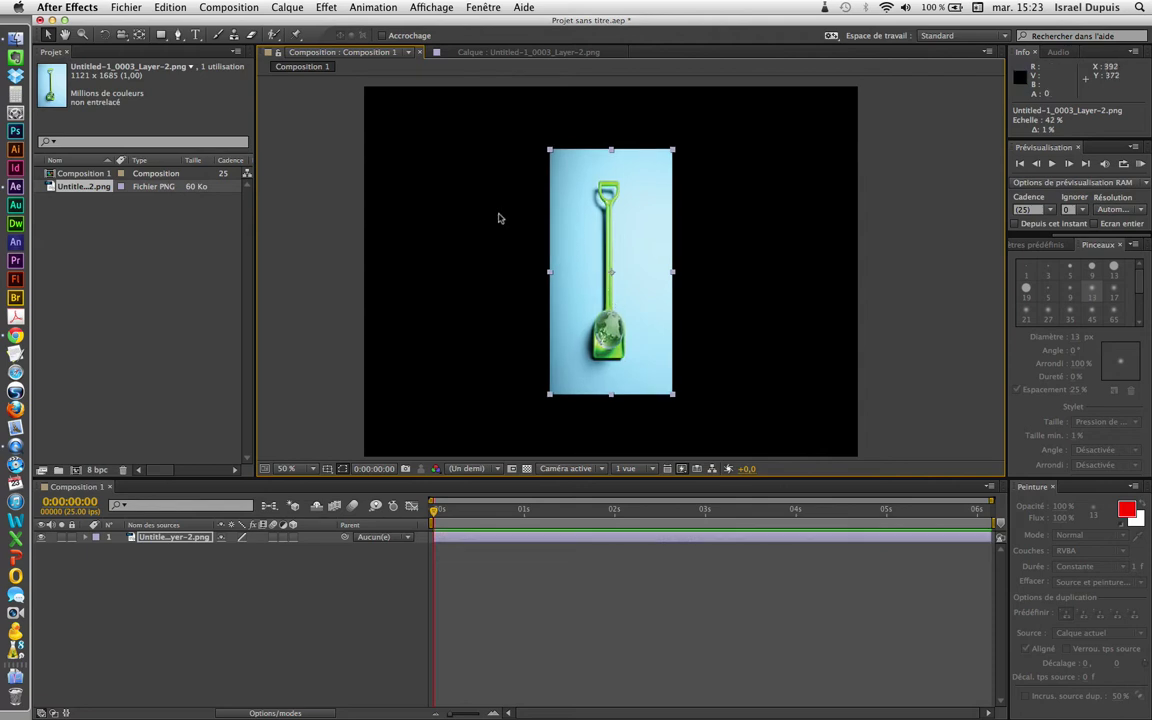
Step: Pan the composition view with the Hand tool, magnify it to 100%, and reduce it to 25% with the Zoom tool
left_click(64, 34)
left_click_drag(688, 303, 609, 298)
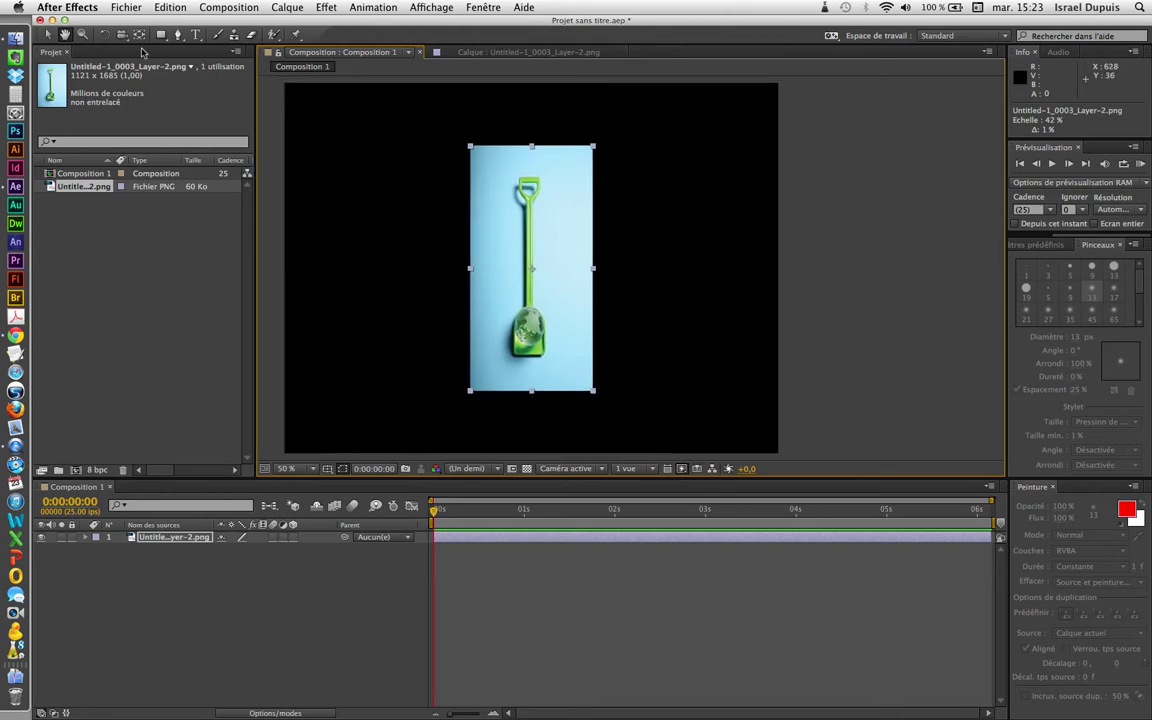
left_click(84, 35)
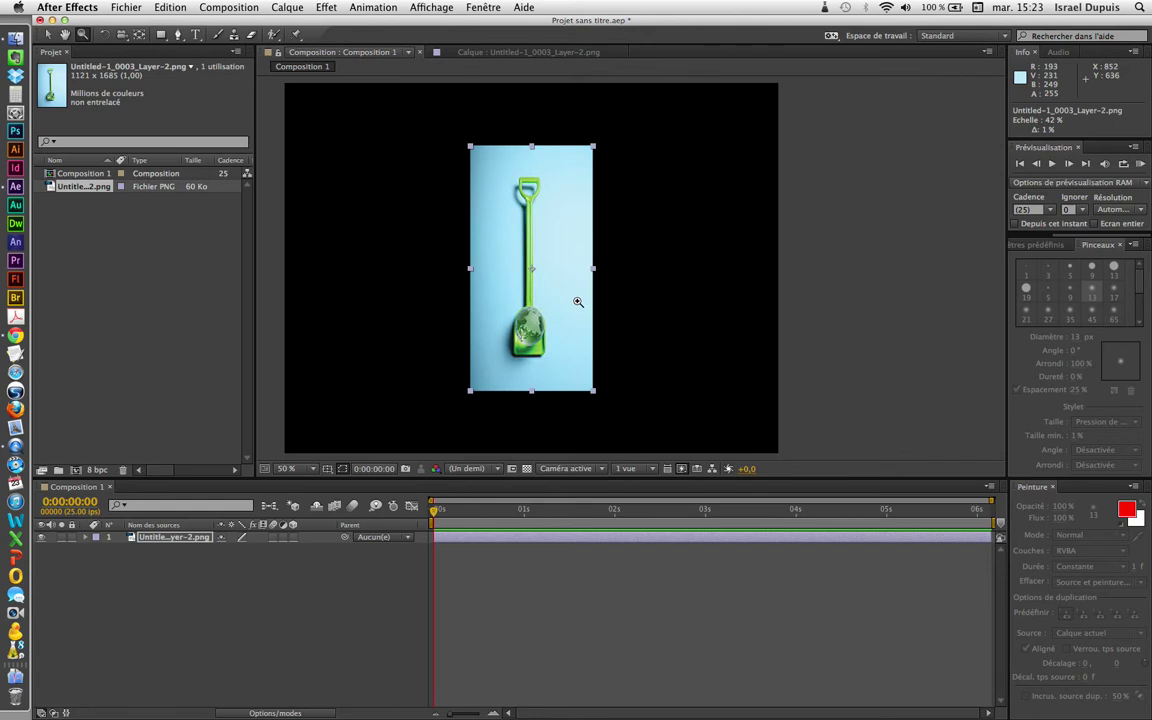
left_click(577, 301)
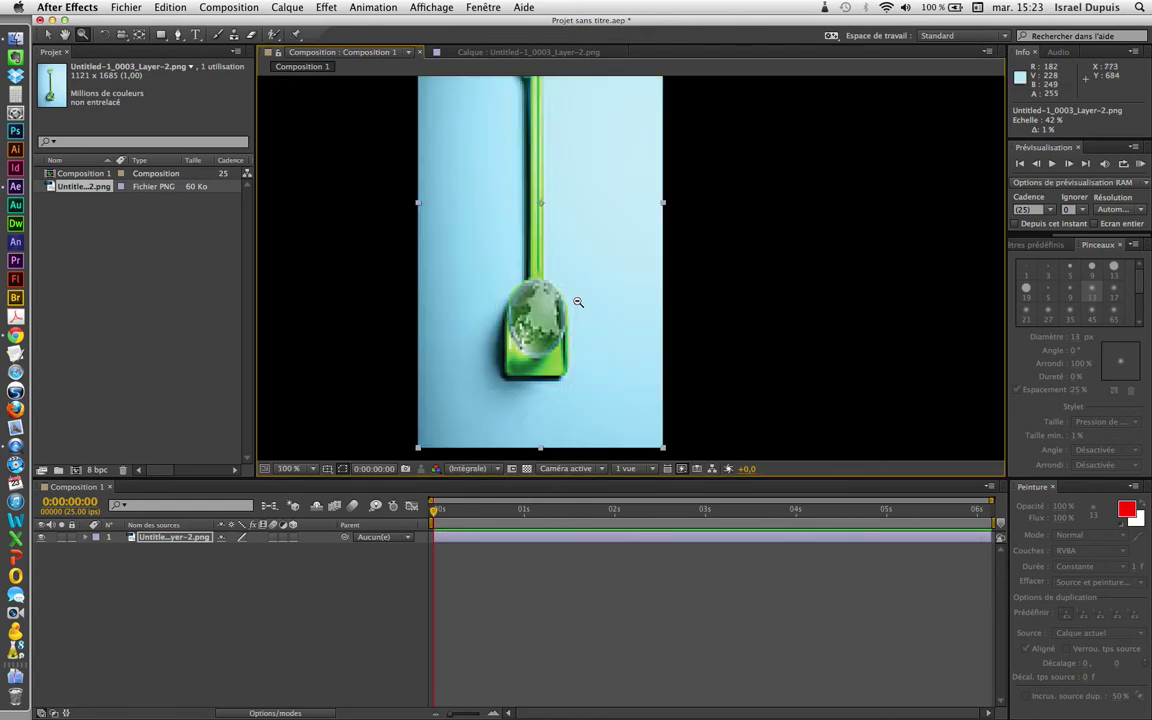
left_click(577, 297, "alt")
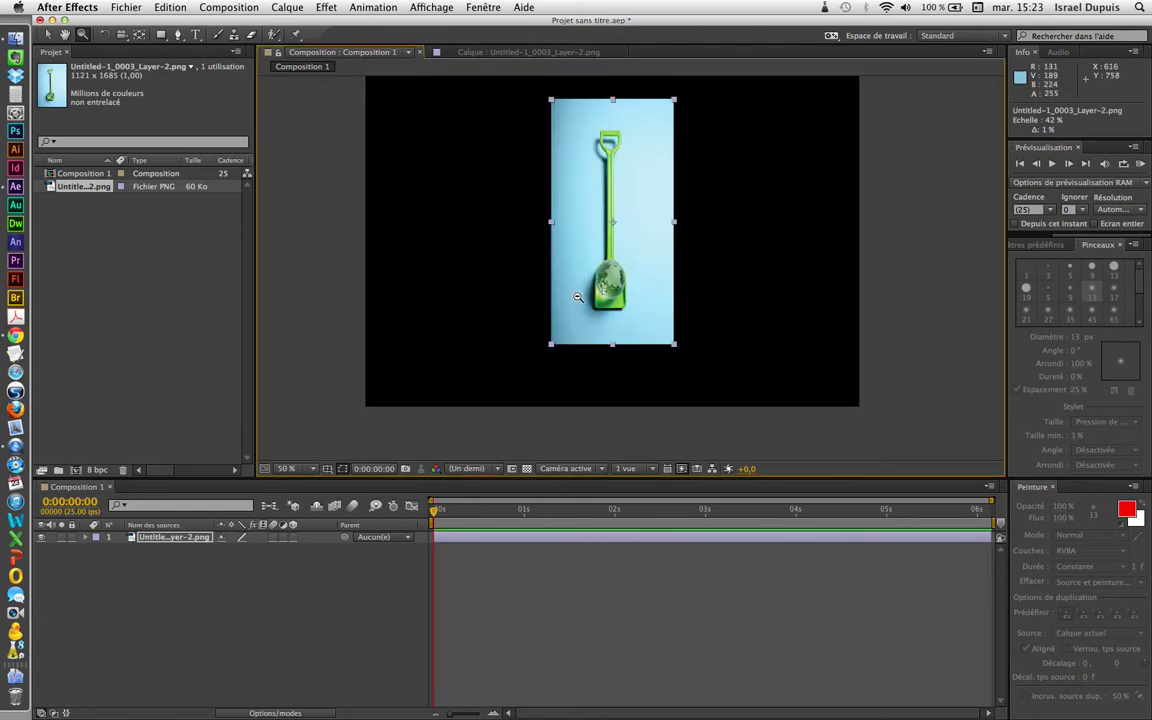
left_click(626, 287, "alt")
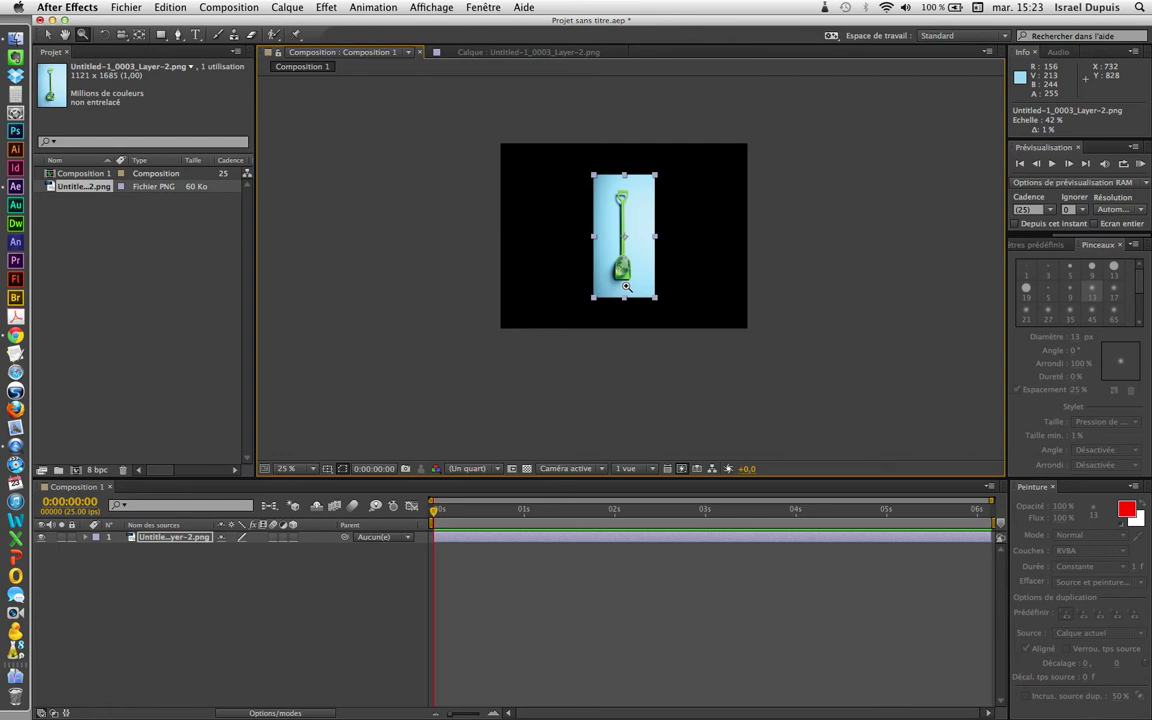
Step: Rotate the image layer freehand with the Rotation tool to -2x -45°
left_click(104, 34)
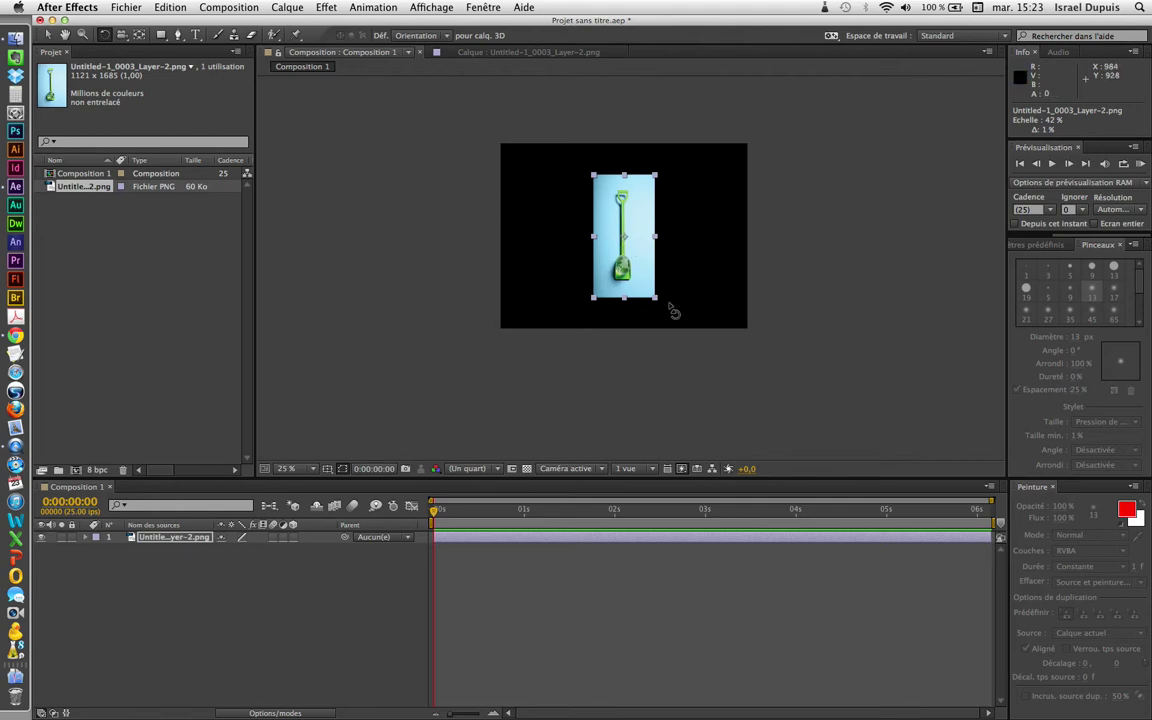
left_click_drag(661, 292, 685, 238)
left_click(644, 279)
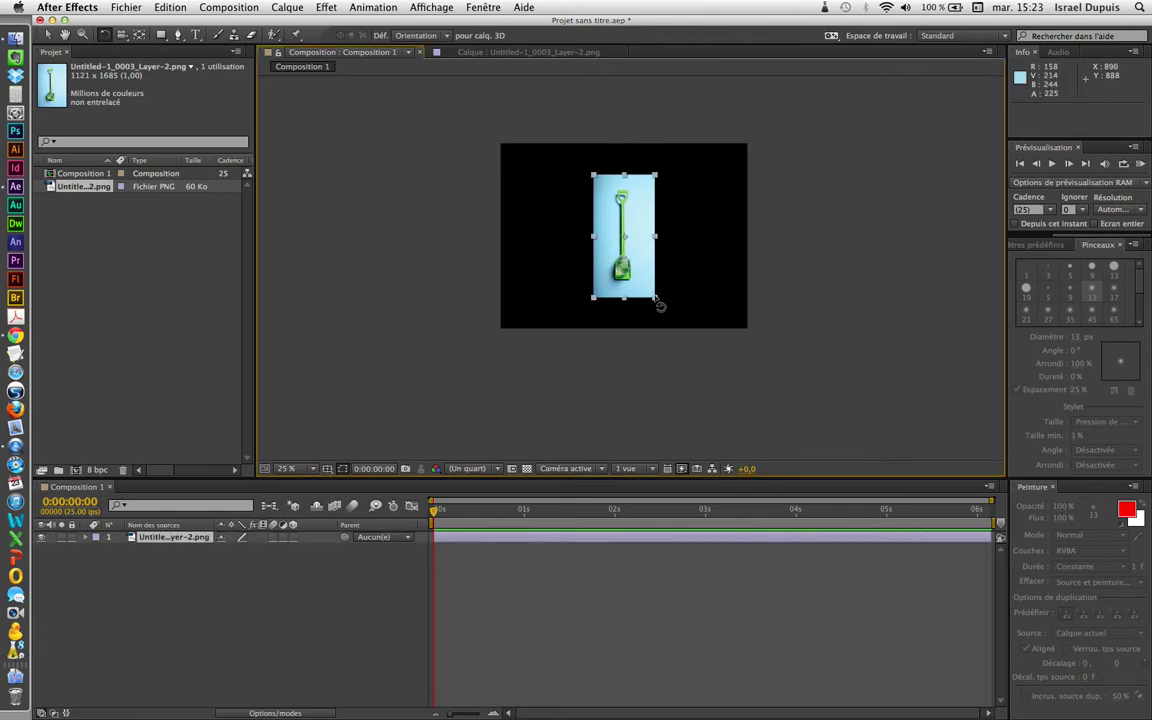
left_click_drag(661, 308, 676, 257)
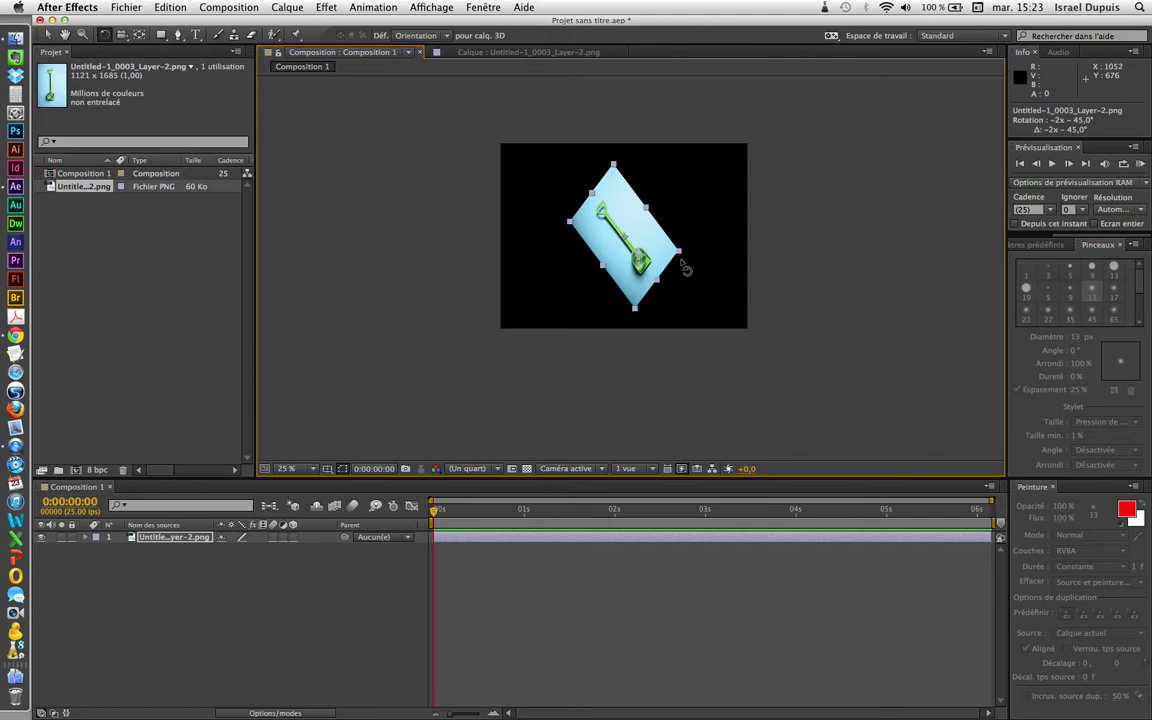
Step: Rotate the image layer clockwise in 1° increments to -2x -20°
left_click(50, 36)
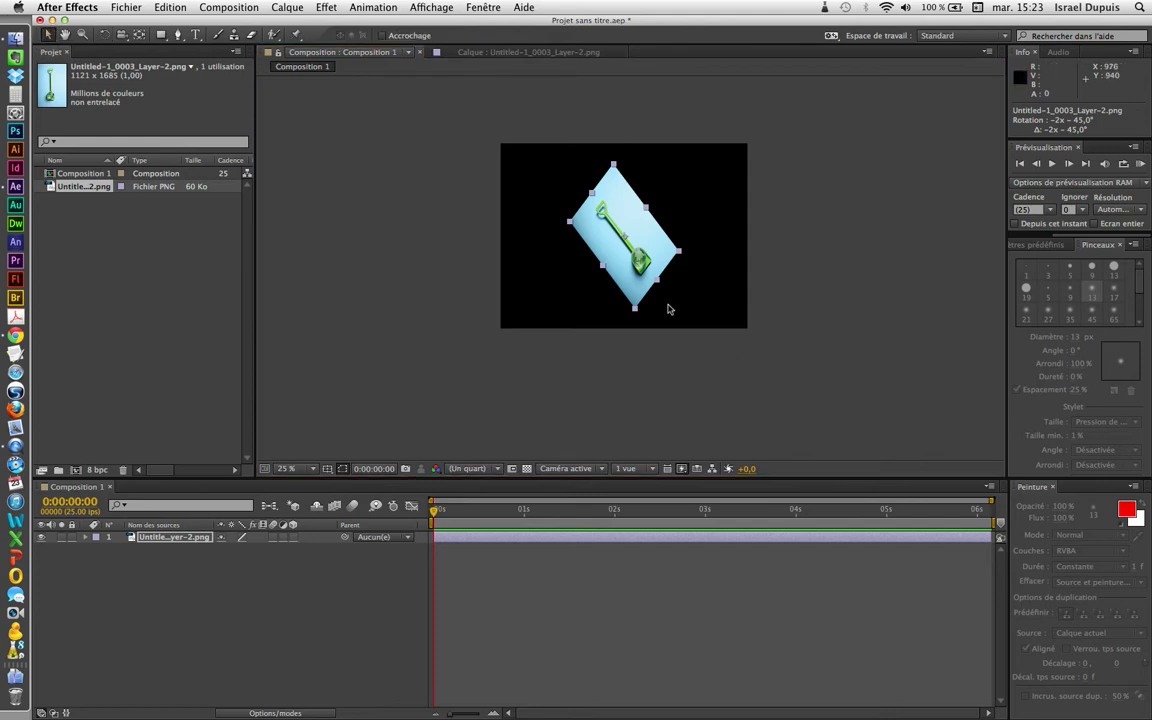
key("KP_Add")
key("KP_Add")
key("KP_Add")
key("KP_Add")
key("KP_Add")
key("KP_Add")
key("KP_Add")
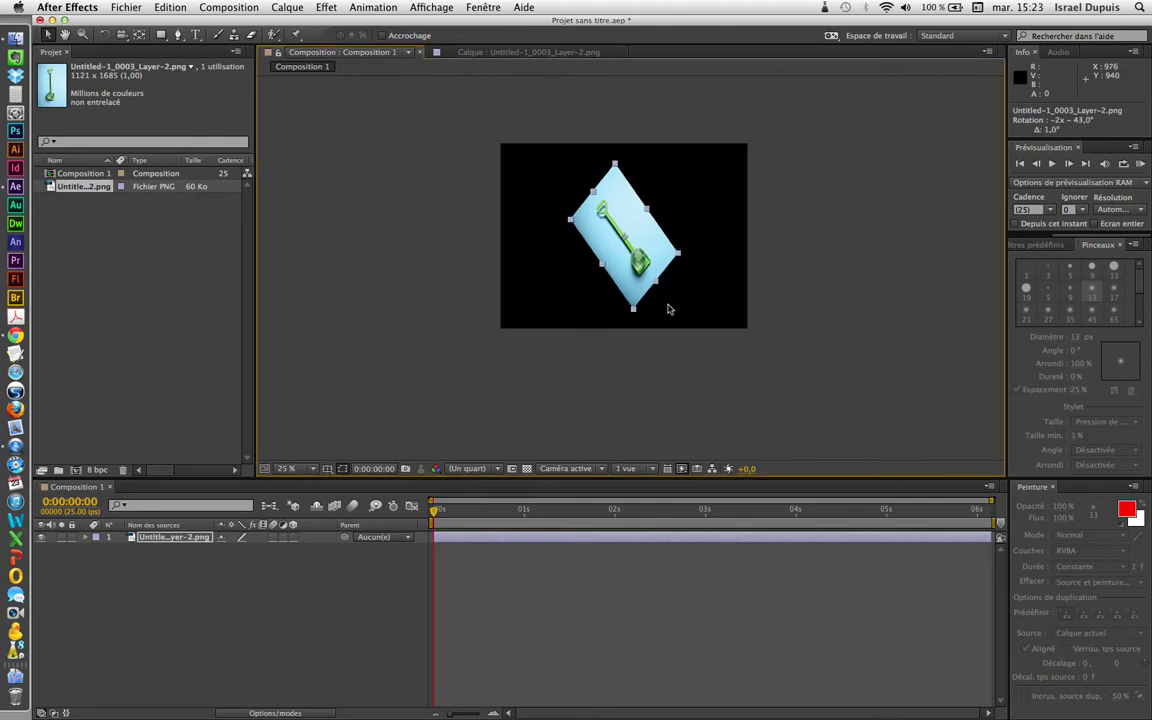
key("KP_Add")
key("KP_Add")
key("KP_Add")
key("KP_Add")
key("KP_Add")
key("KP_Add")
key("KP_Add")
key("KP_Add")
key("KP_Add")
key("KP_Add")
key("KP_Add")
key("KP_Add")
key("KP_Add")
key("KP_Add")
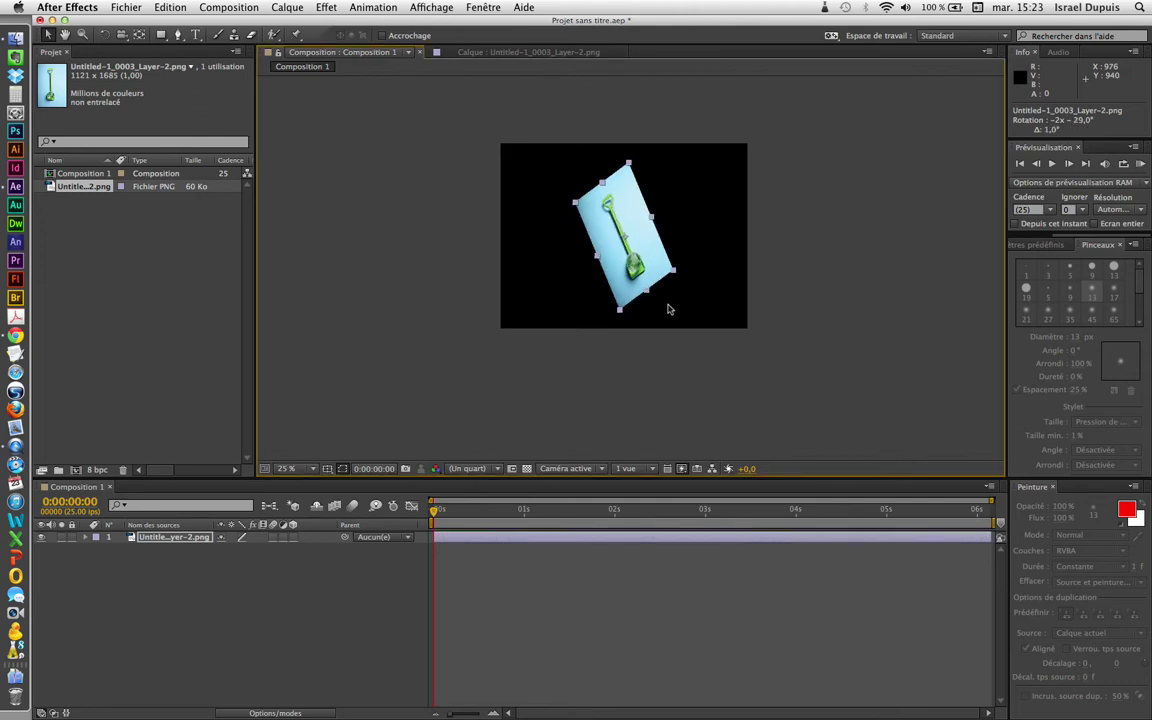
key("KP_Add")
key("KP_Add")
key("KP_Add")
key("KP_Add")
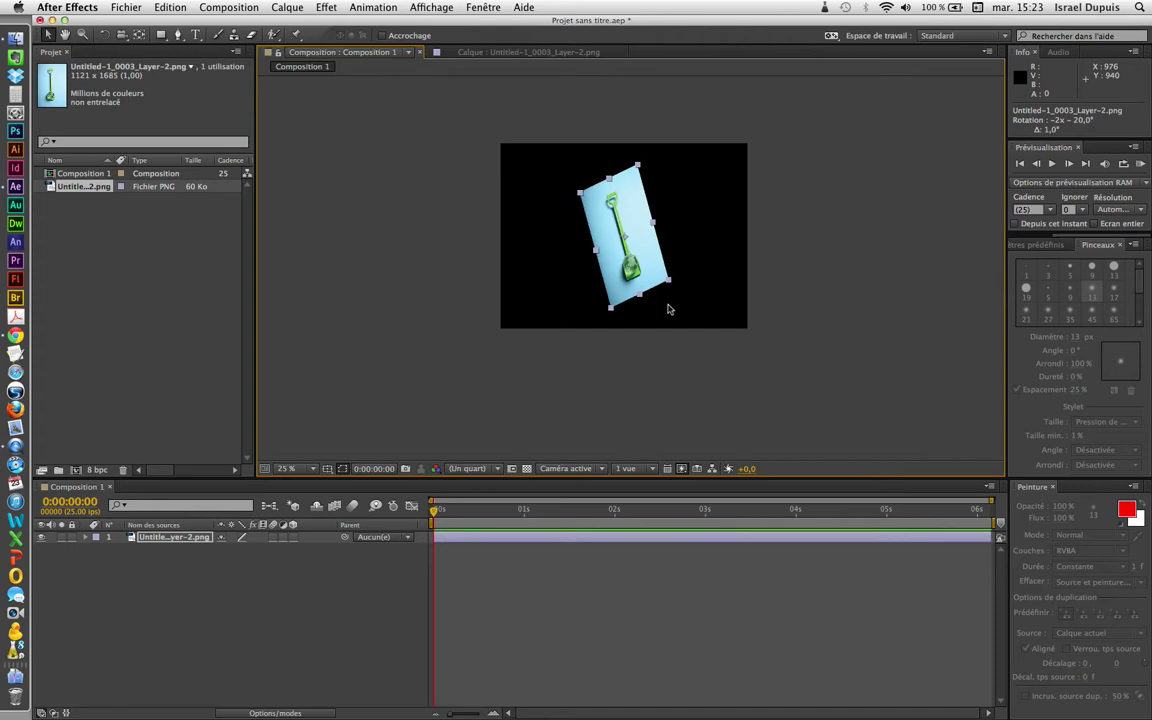
Step: Rotate the image layer clockwise in 10° increments to -1x -260°
key("shift+KP_Add")
key("shift+KP_Add")
key("shift+KP_Add")
key("shift+KP_Add")
key("shift+KP_Add")
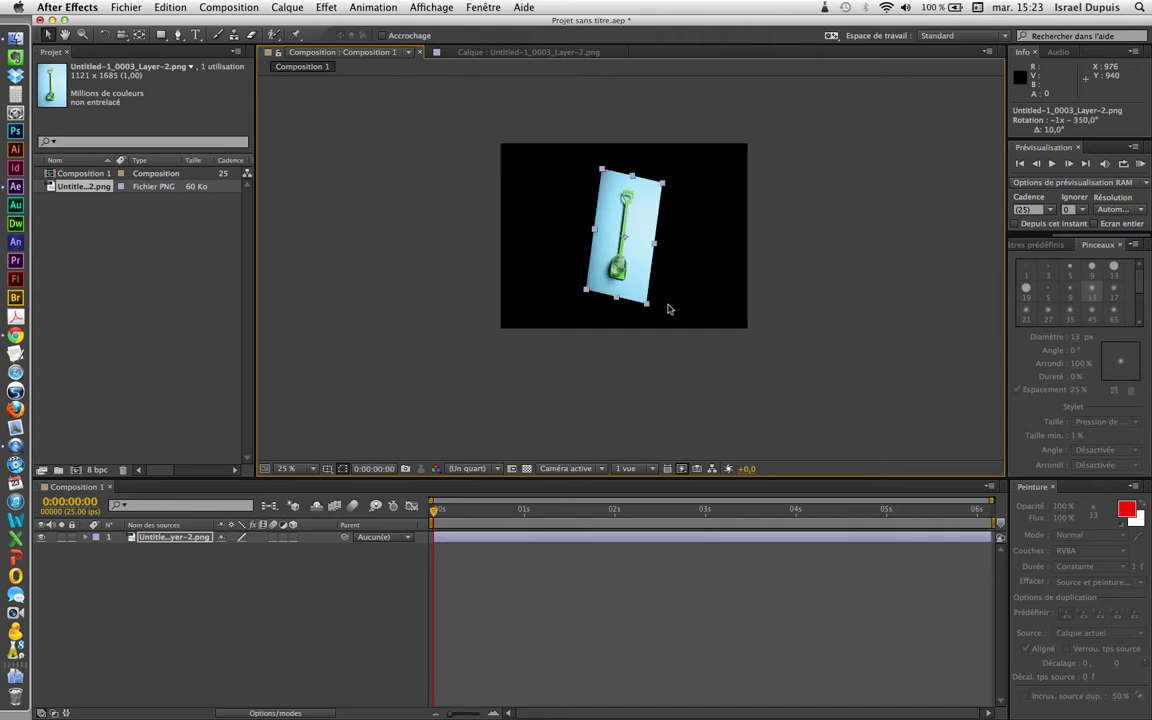
key("shift+KP_Add")
key("shift+KP_Add")
key("shift+KP_Add")
key("shift+KP_Add")
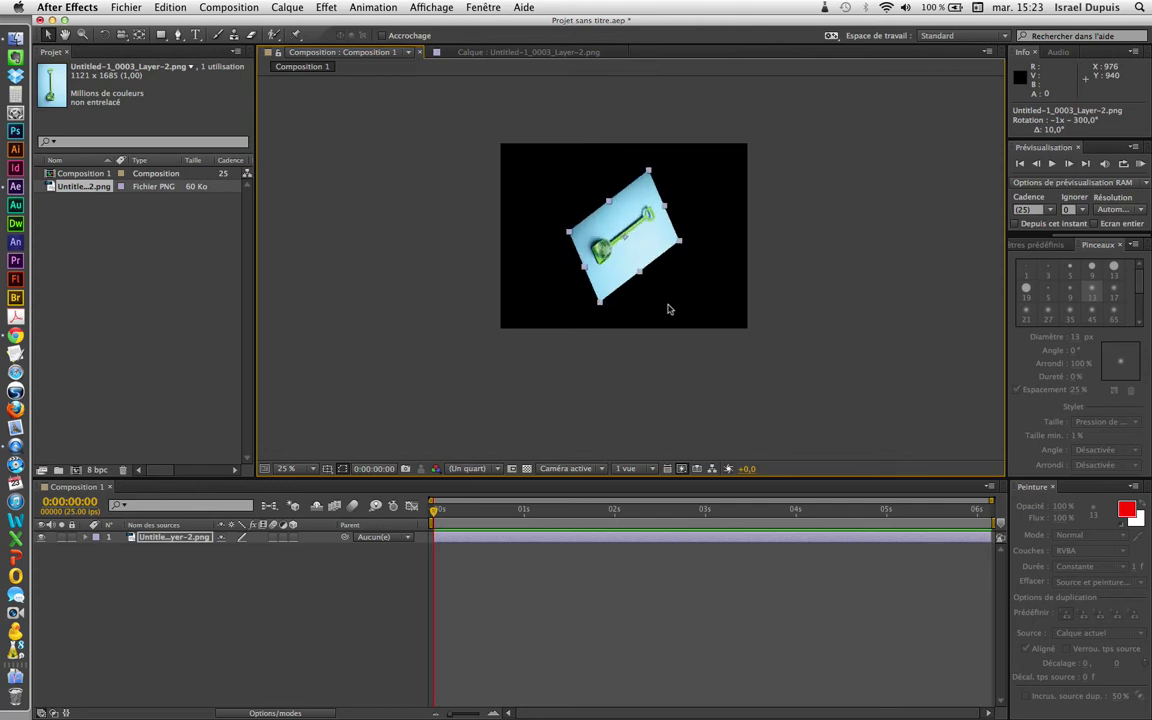
key("shift+KP_Add")
key("shift+KP_Add")
key("shift+KP_Add")
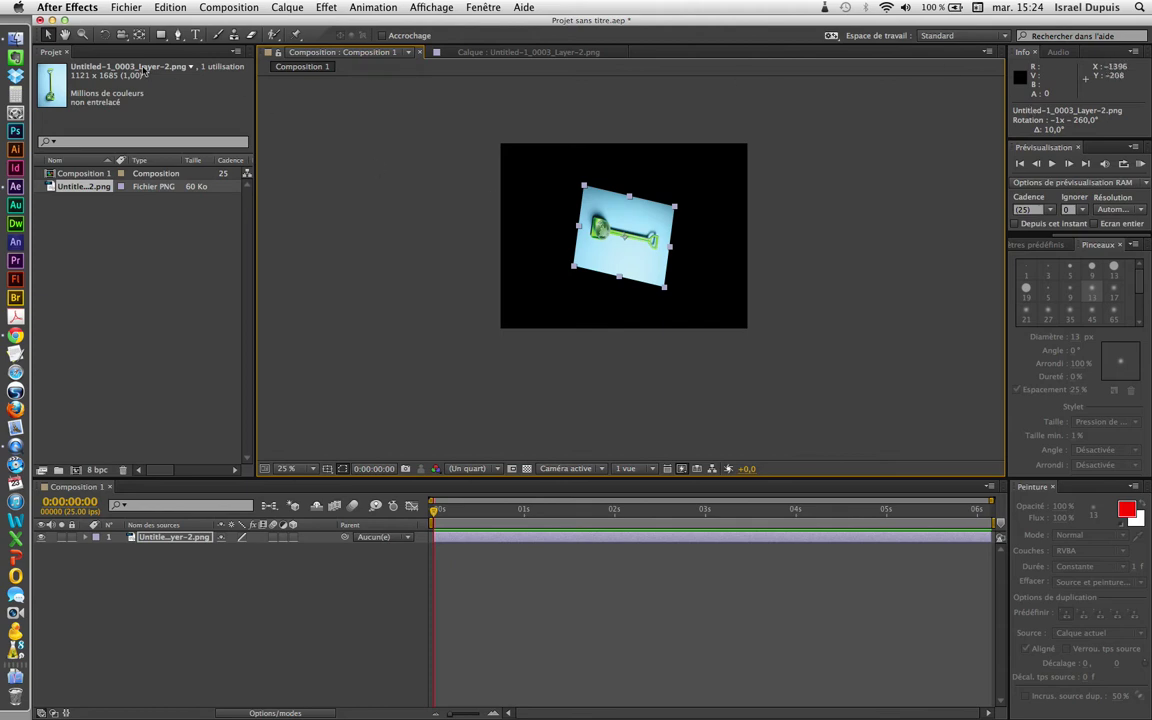
Step: Reset the image layer's scale to its default size and its rotation to upright
double_click(48, 37)
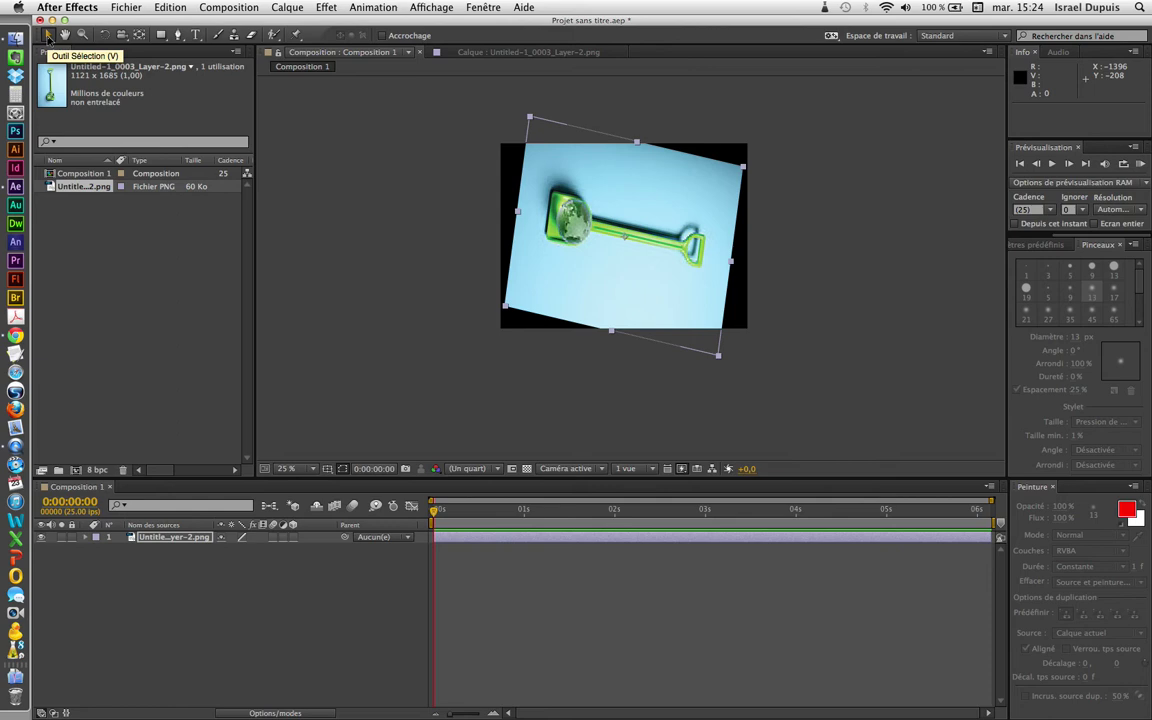
double_click(104, 35)
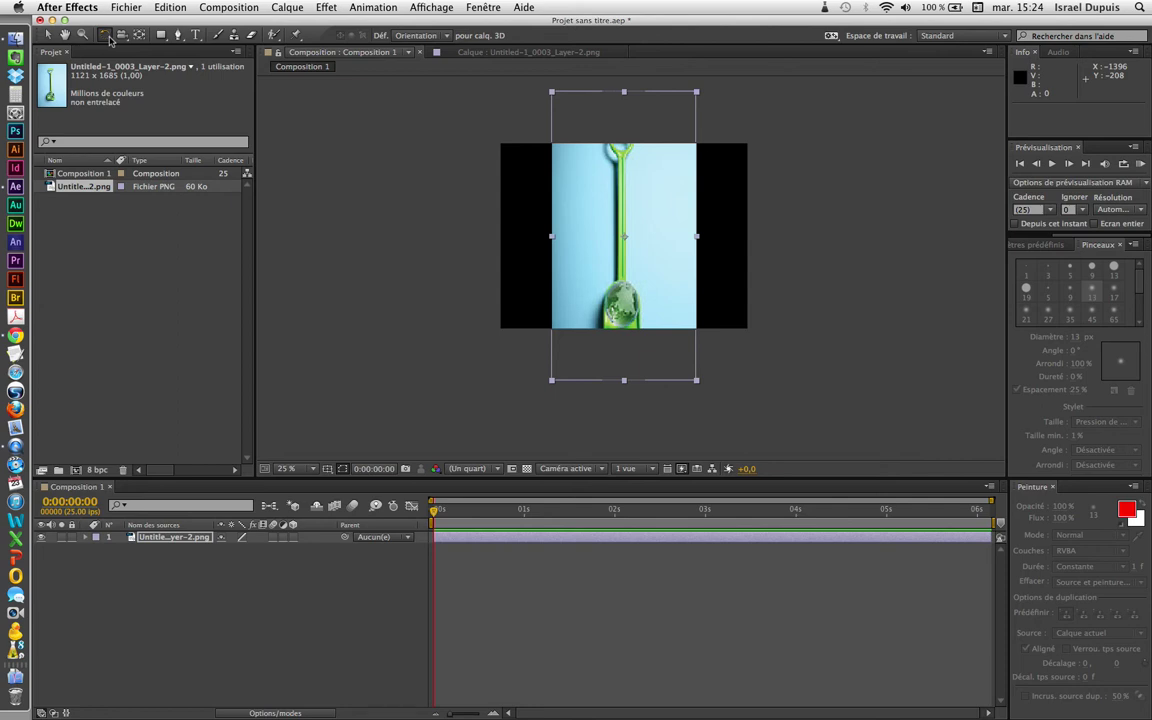
Step: Try rotating the image layer to about 137.7° and squashing it from a corner, and undo both changes
left_click(106, 36)
left_click_drag(549, 95, 647, 252)
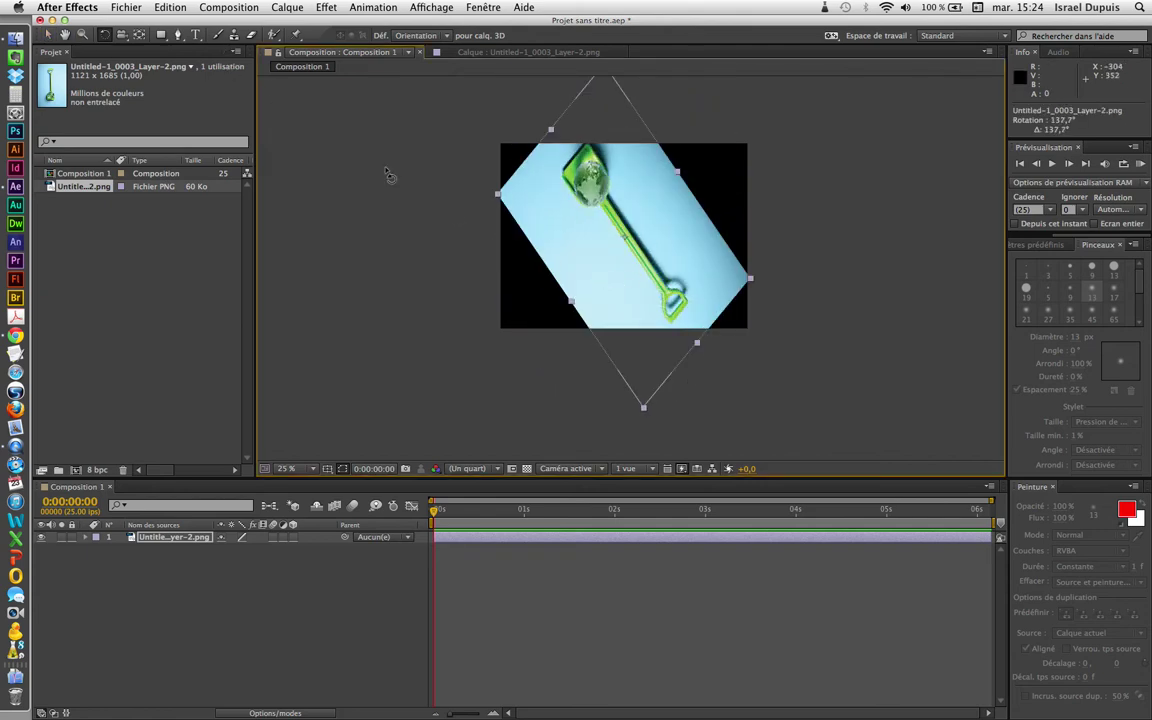
left_click(47, 35)
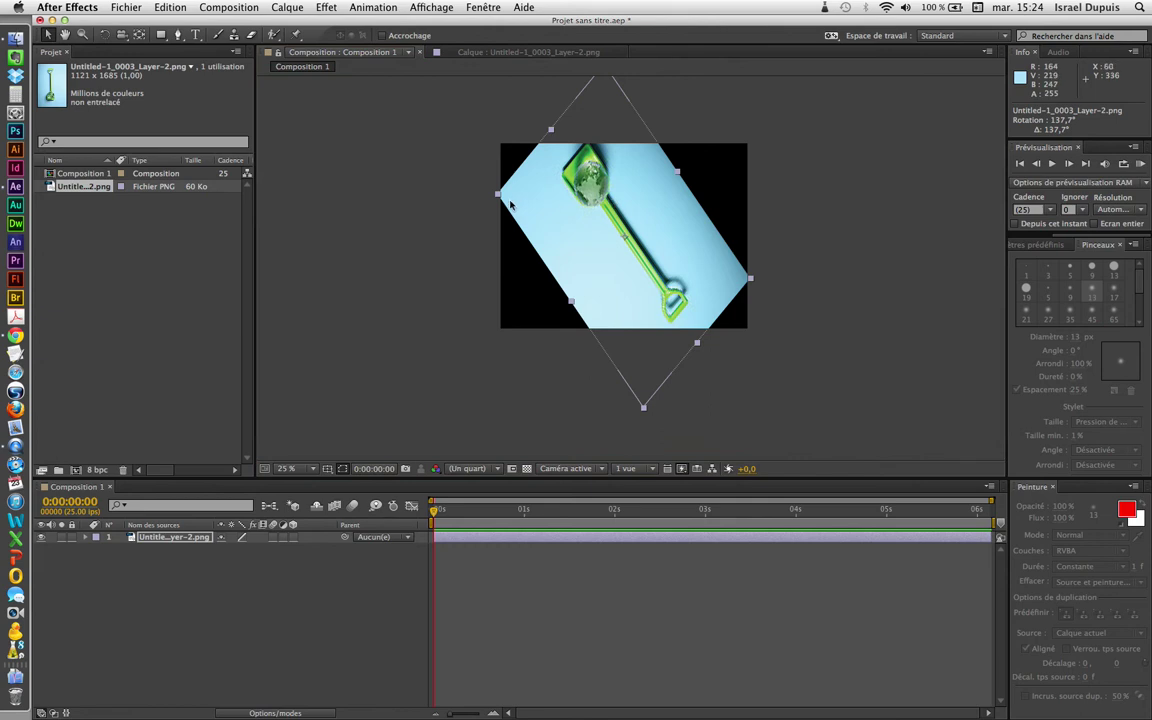
left_click_drag(498, 193, 644, 265)
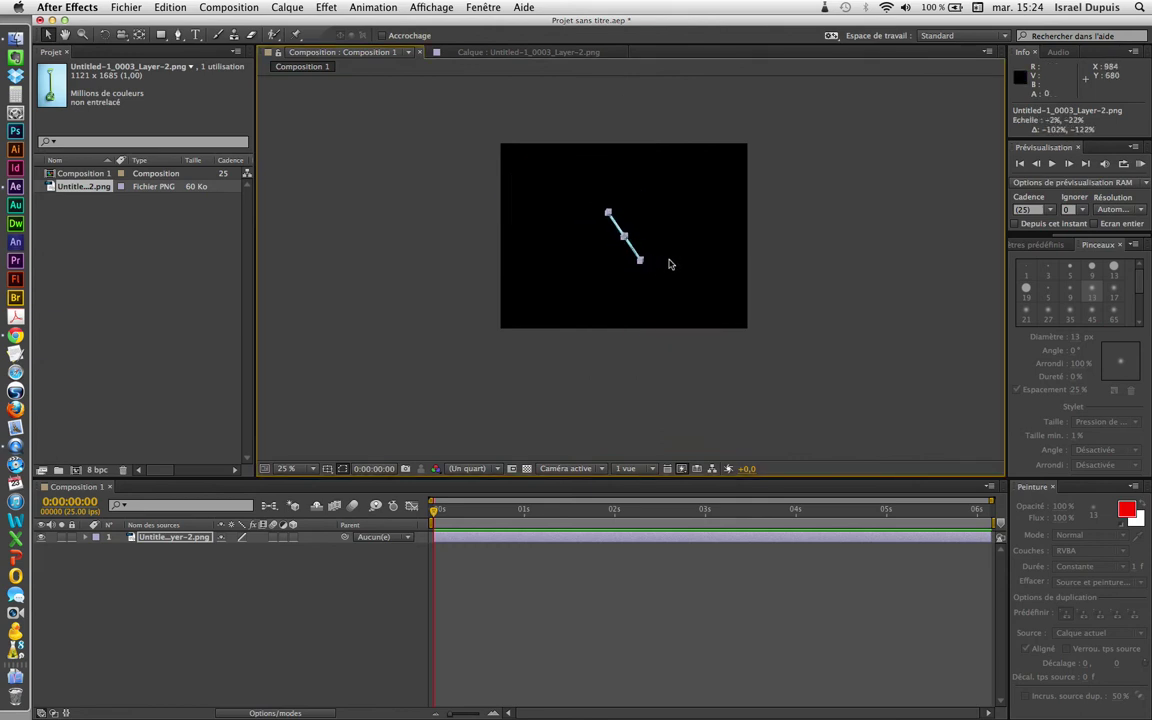
key("super+z")
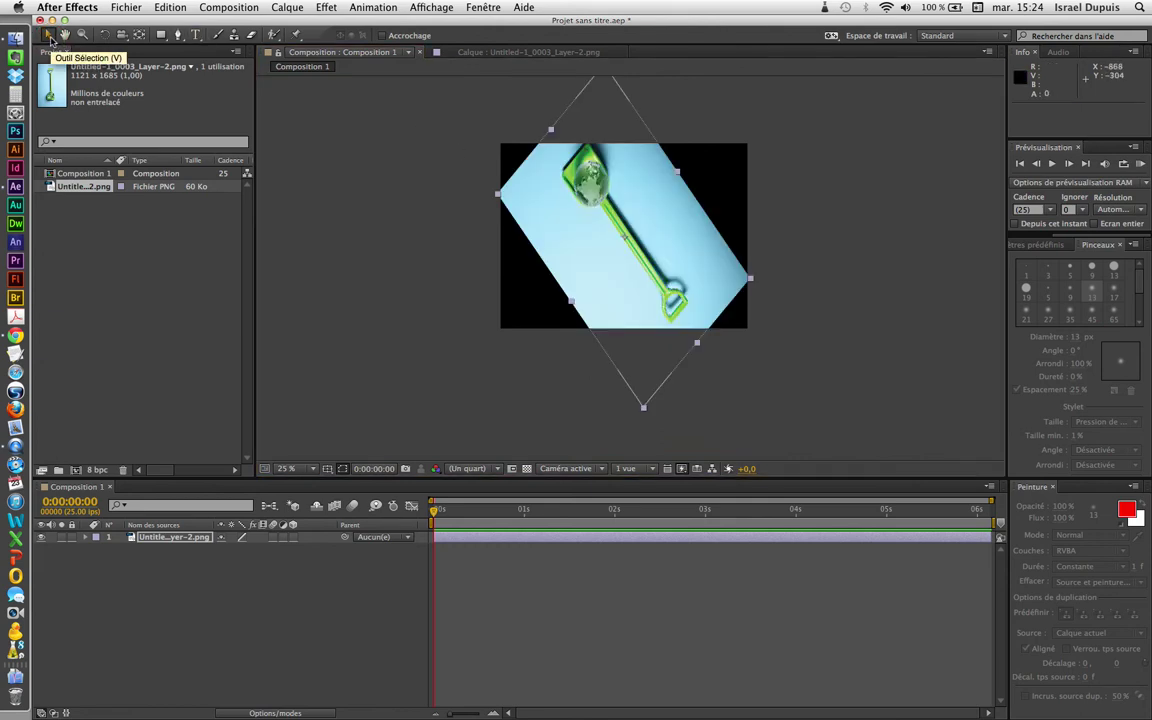
left_click(104, 35)
key("super+z")
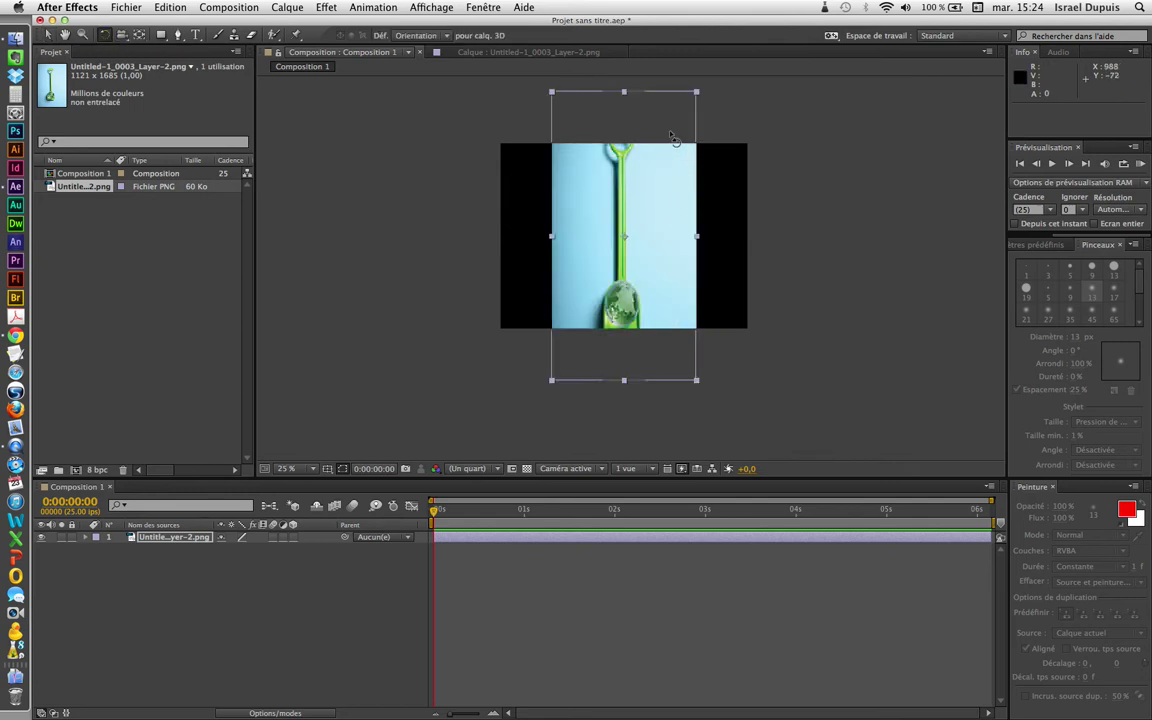
Step: Reselect the image layer, shrink it proportionally from its corner, and move it to about 1196, 564 near the composition's right edge
left_click(560, 106)
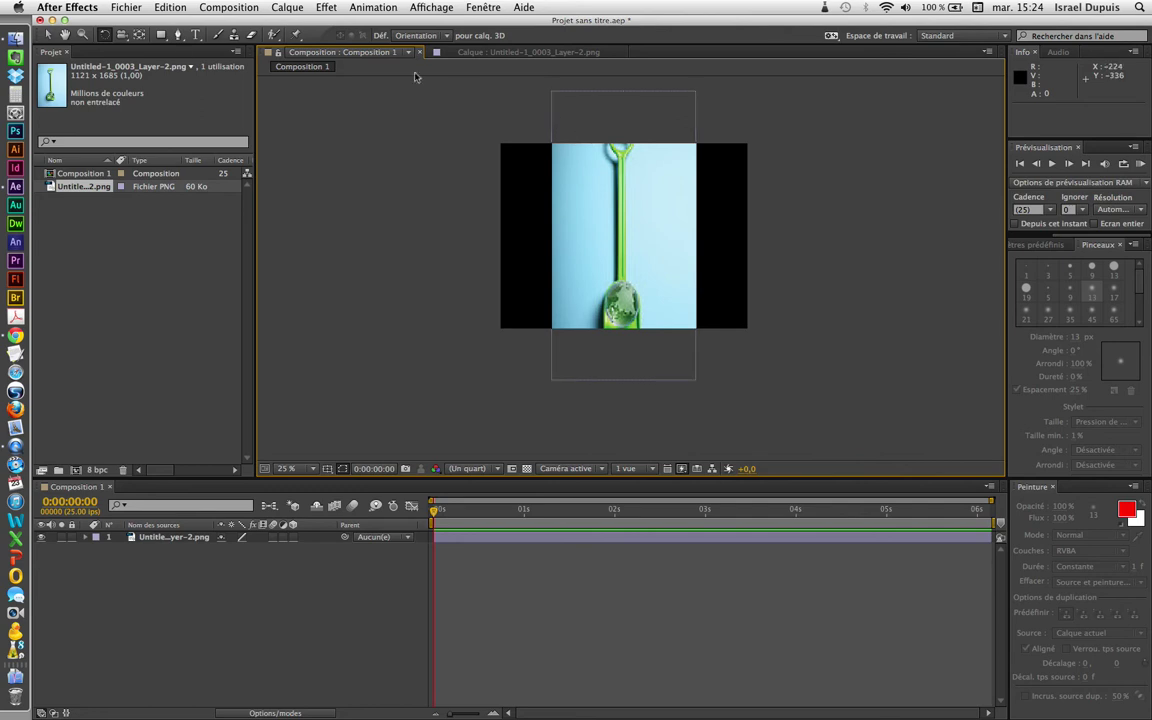
left_click(47, 36)
left_click(556, 100)
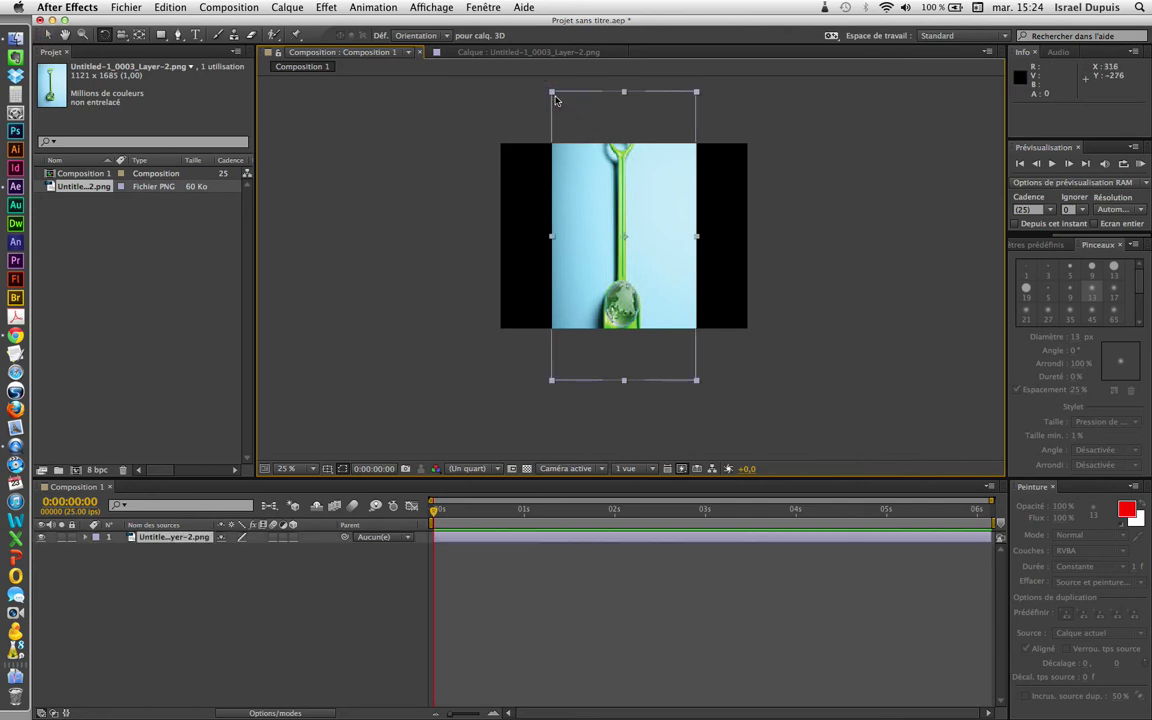
double_click(555, 98)
left_click(315, 51)
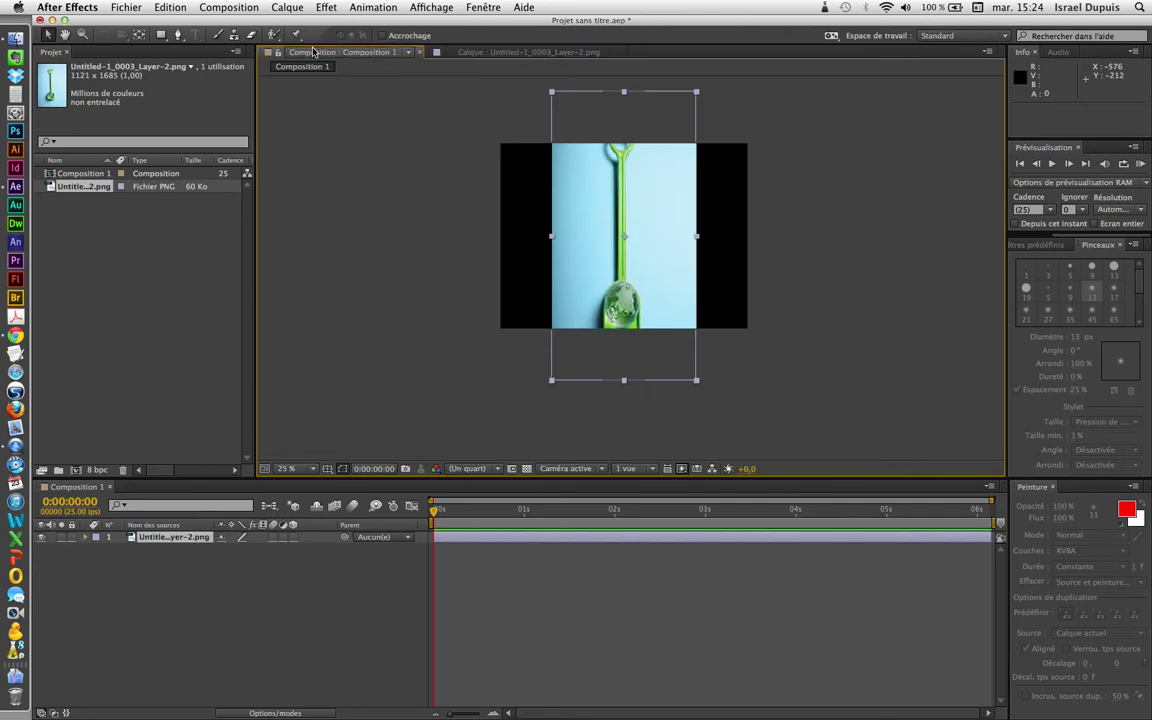
left_click_drag(554, 97, 703, 206)
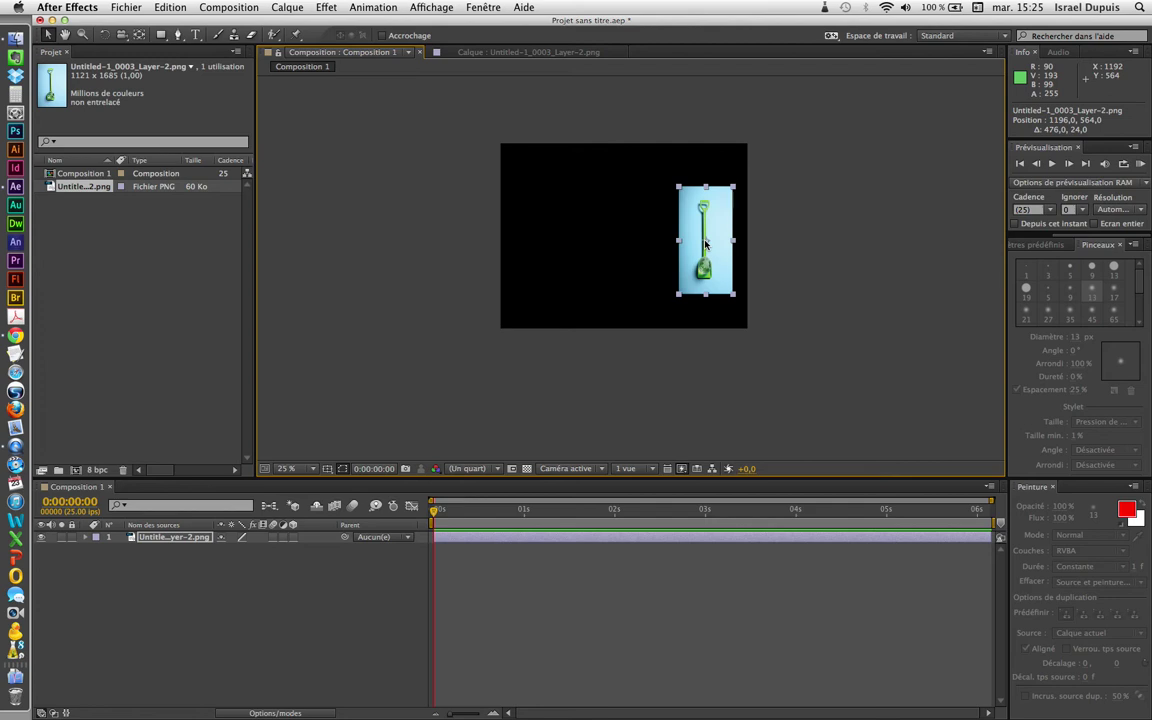
Step: Move the image layer's centre to the composition's upper-left corner, and align its edges with that corner at position 156, 312
left_click_drag(705, 243, 517, 174)
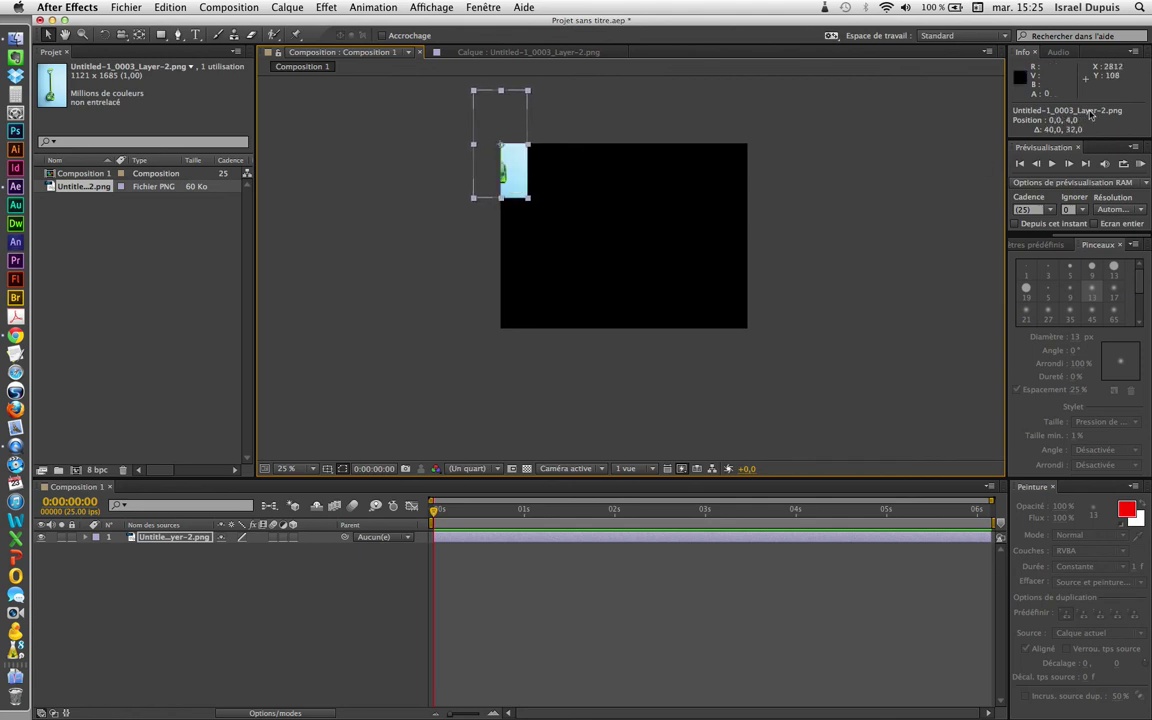
left_click_drag(518, 172, 519, 174)
left_click_drag(498, 172, 534, 219)
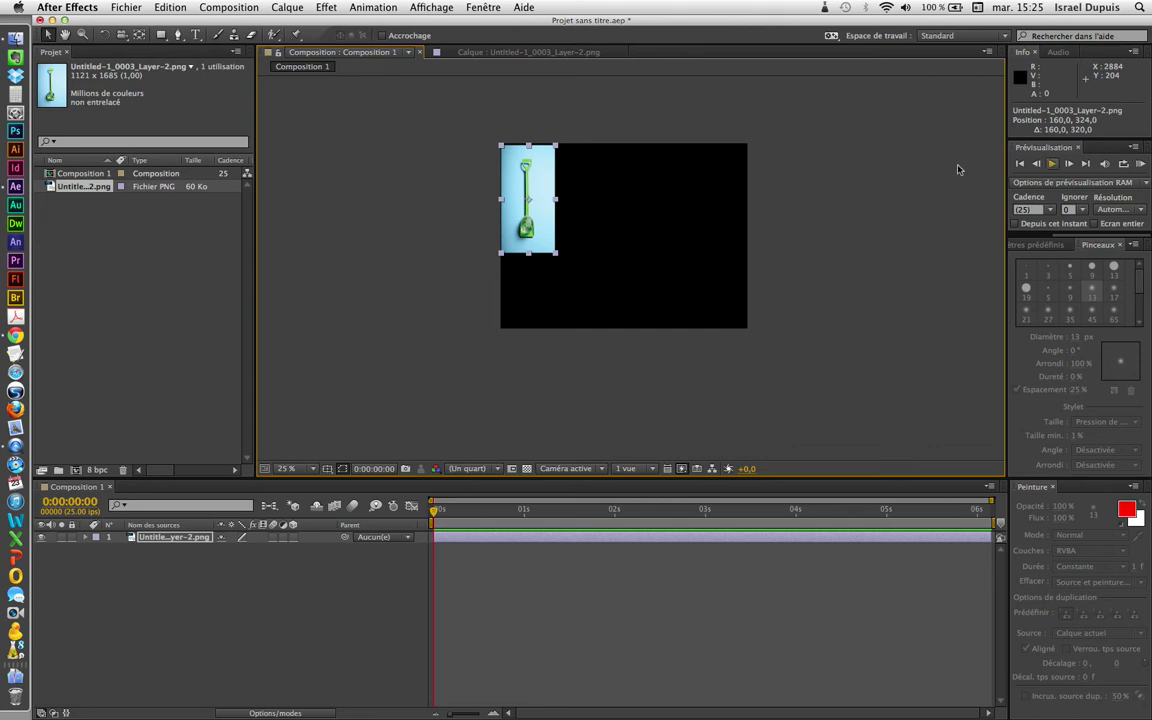
left_click_drag(534, 241, 533, 238)
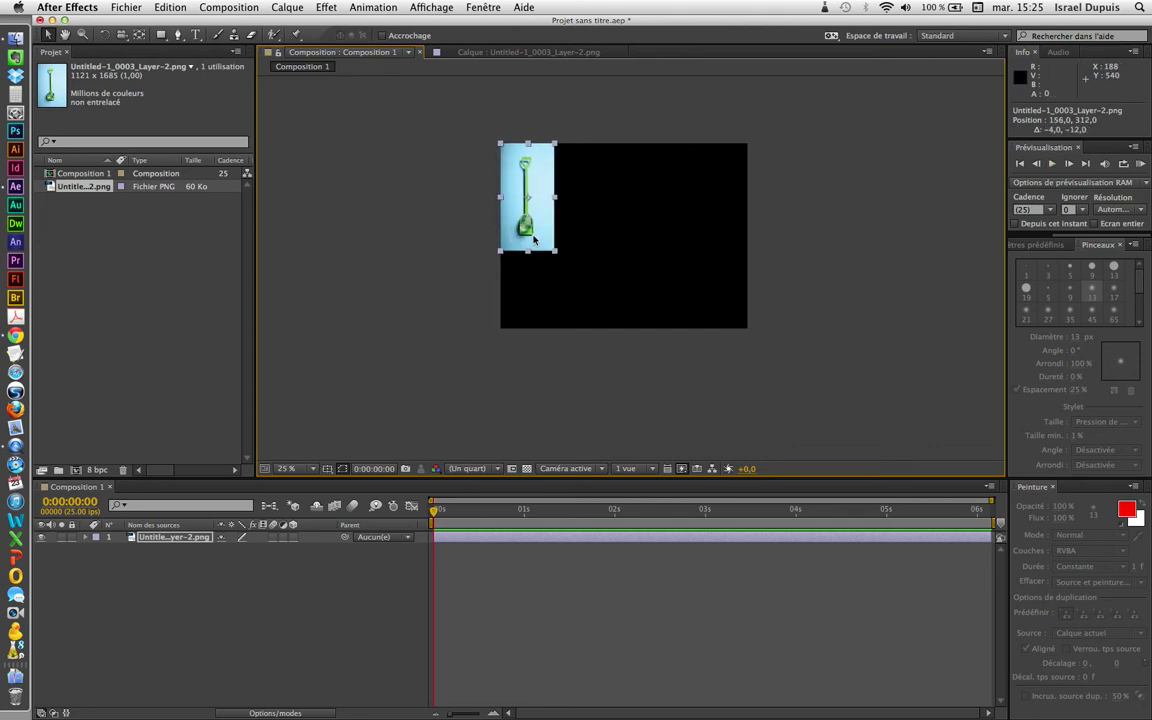
Step: Move the layer's anchor point outside the image toward the composition's lower-right corner with the Pan Behind tool, and reposition the layer at 1324, 1024
left_click(139, 37)
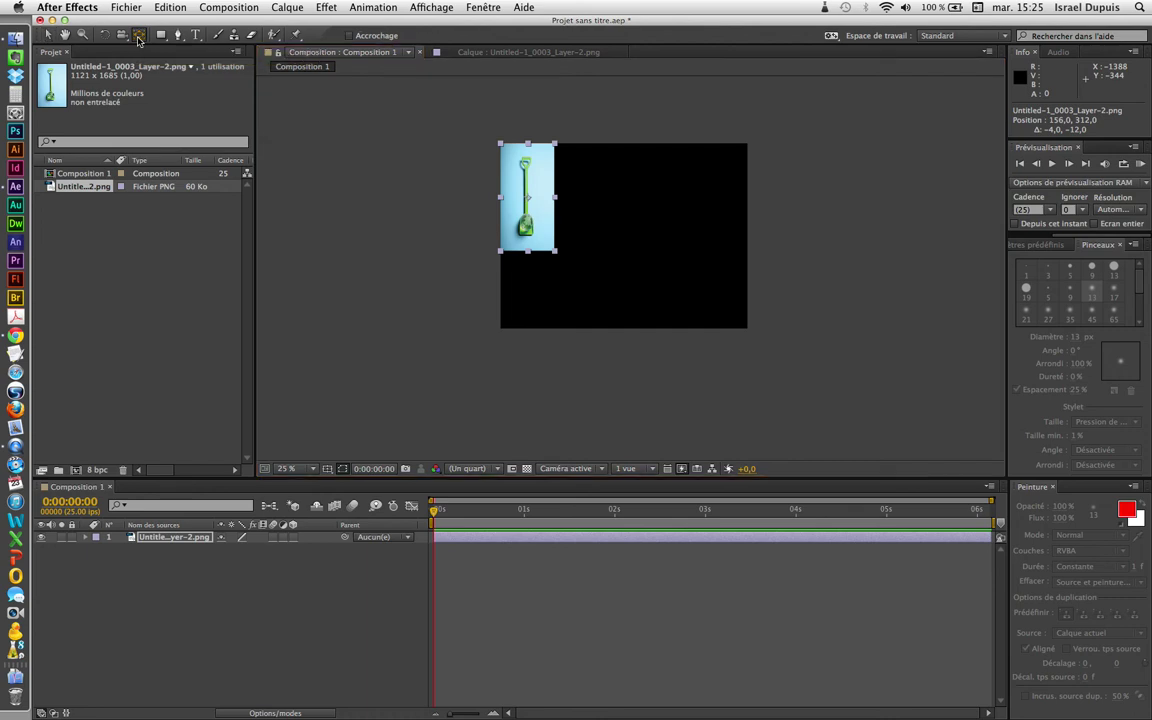
left_click_drag(531, 205, 618, 247)
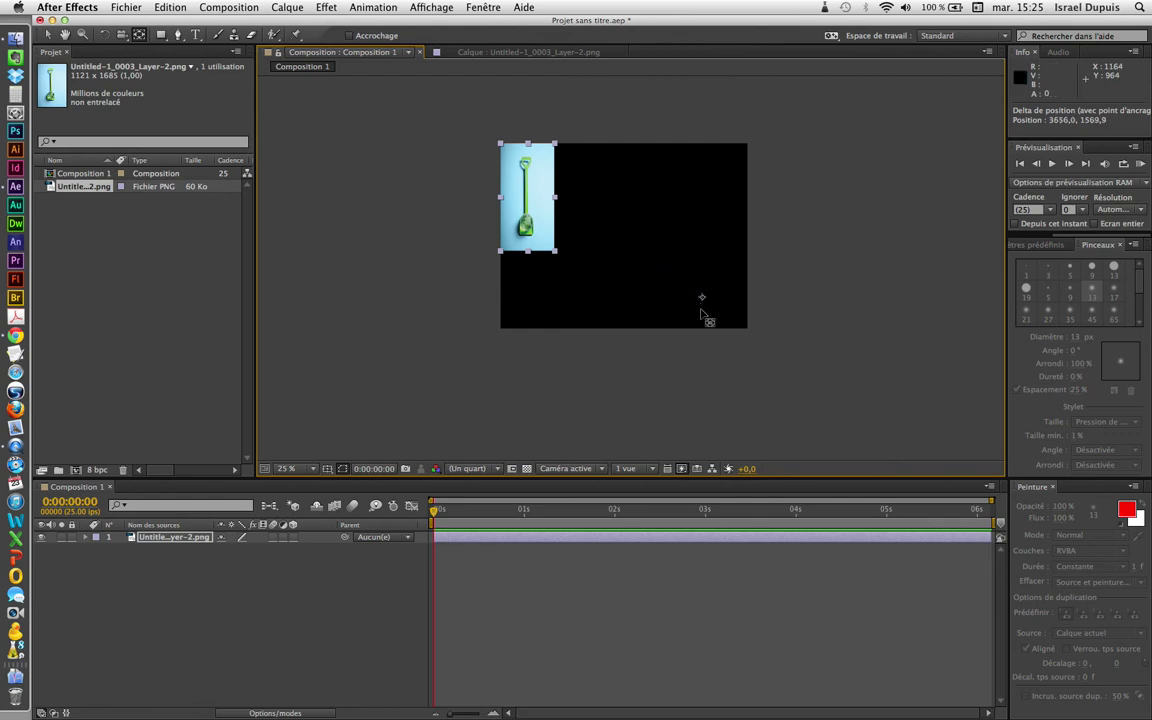
left_click(47, 35)
left_click_drag(537, 186, 563, 206)
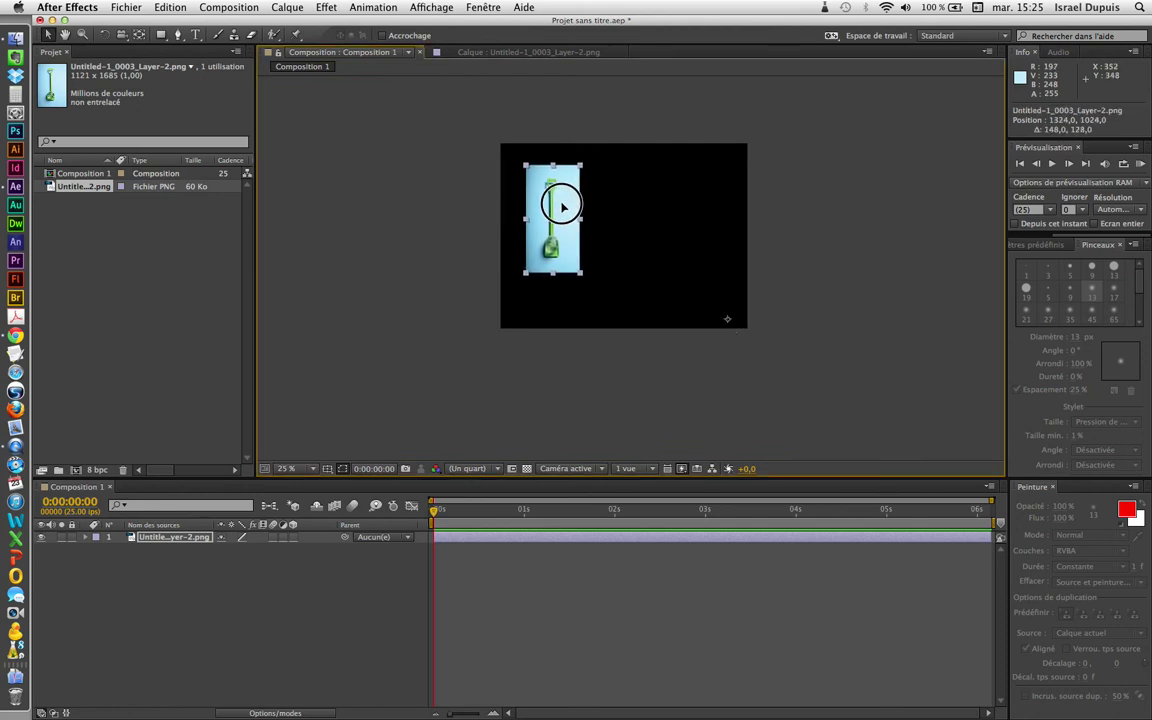
Step: Rotate the image layer around its offset anchor point with the Rotation tool to about -1x -1.6°
left_click(104, 34)
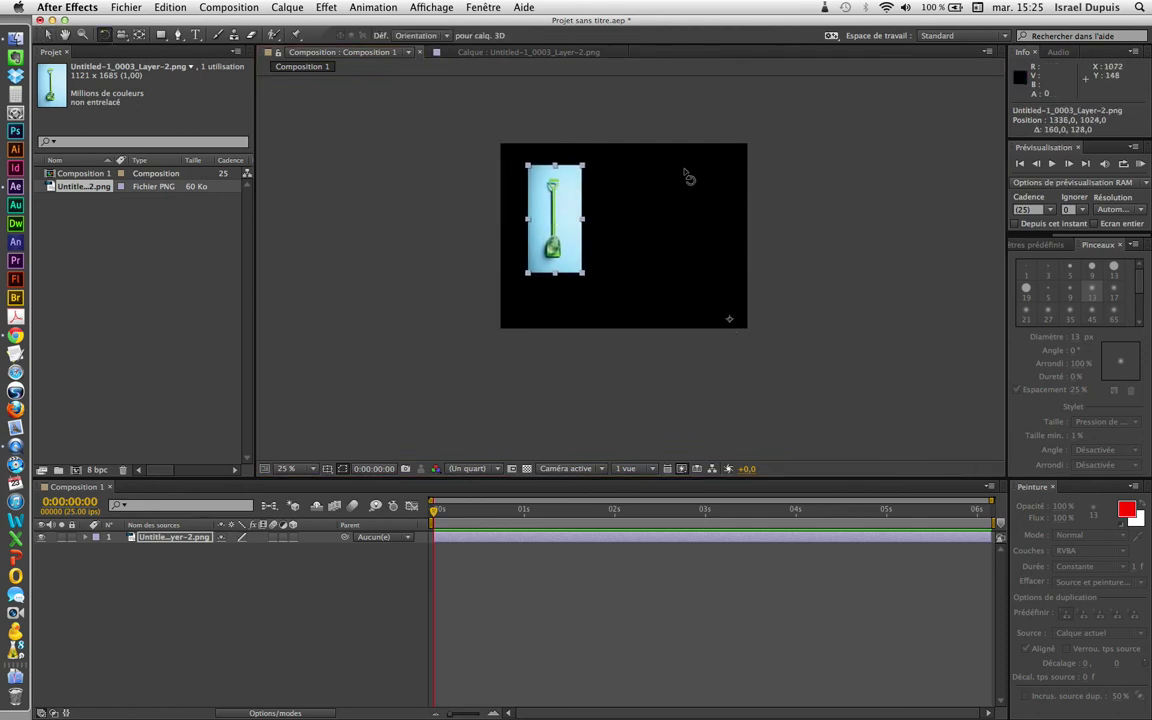
left_click(562, 152)
left_click(580, 185)
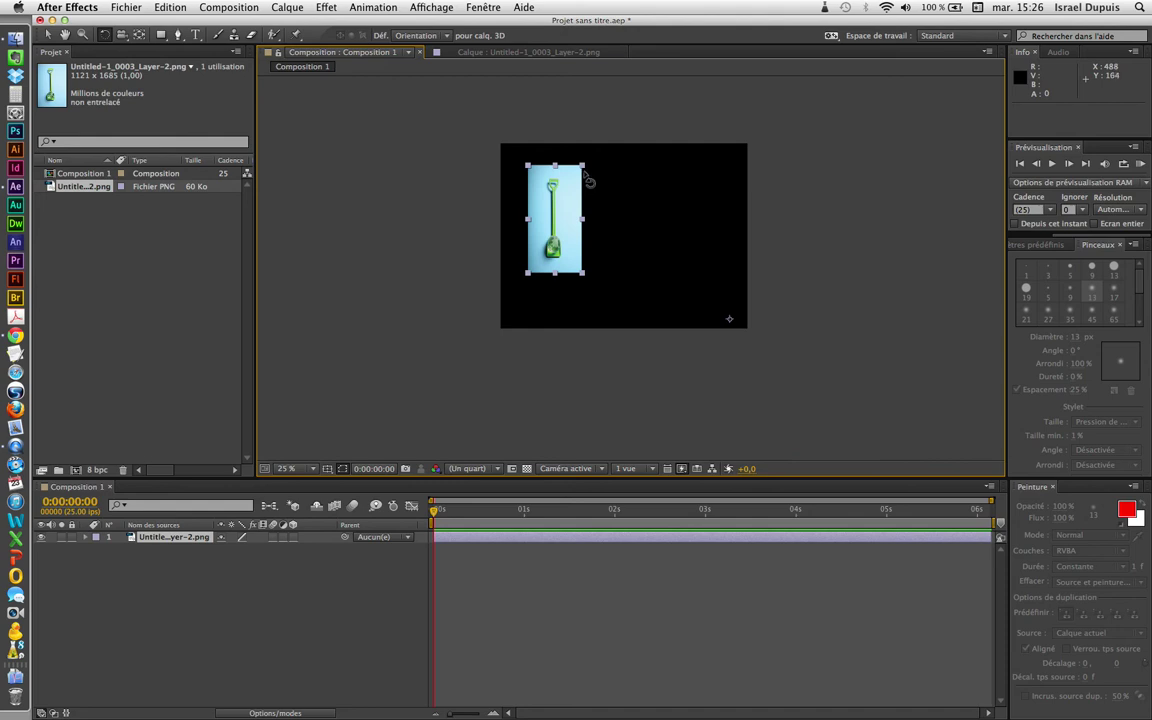
left_click_drag(589, 177, 650, 244)
Step: Bring the layer's anchor point back inside the image near its centre with the Pan Behind tool
key("y")
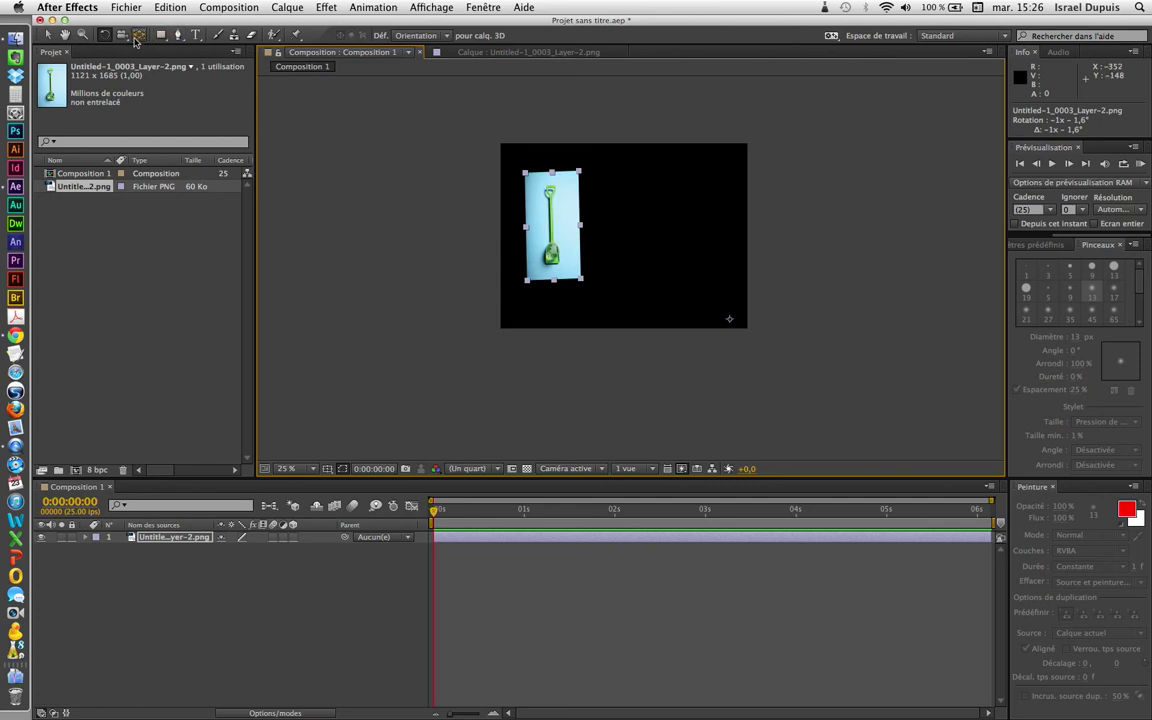
left_click_drag(660, 292, 555, 230)
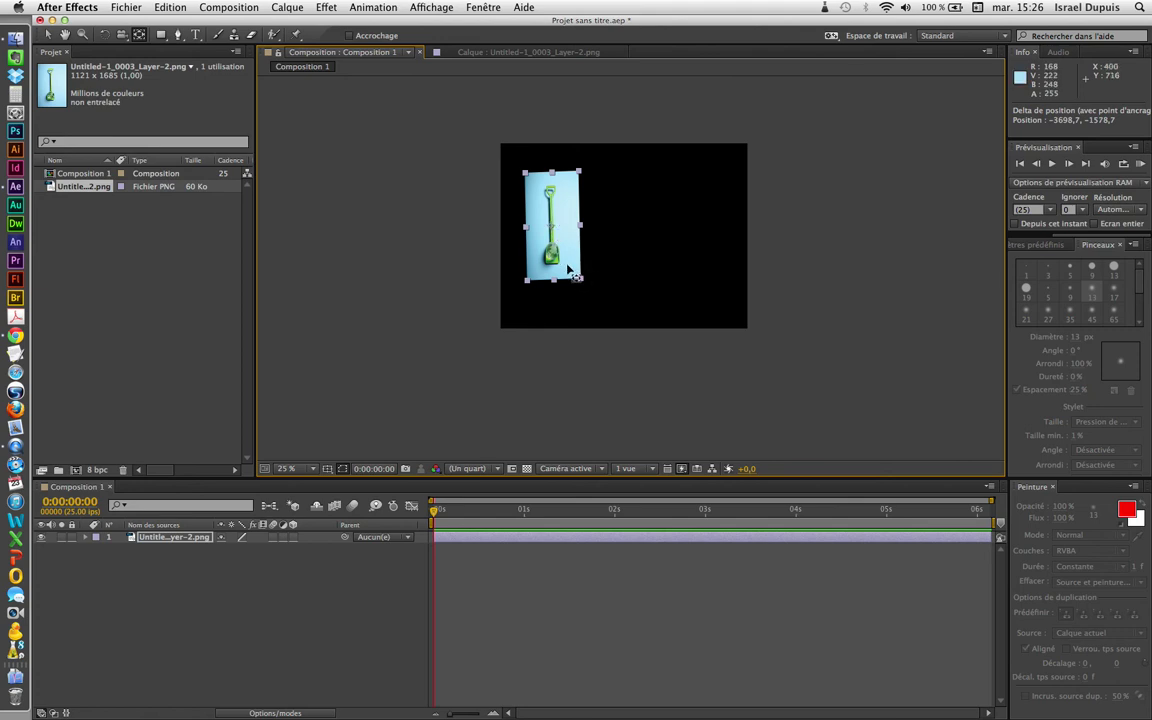
left_click_drag(553, 228, 578, 240)
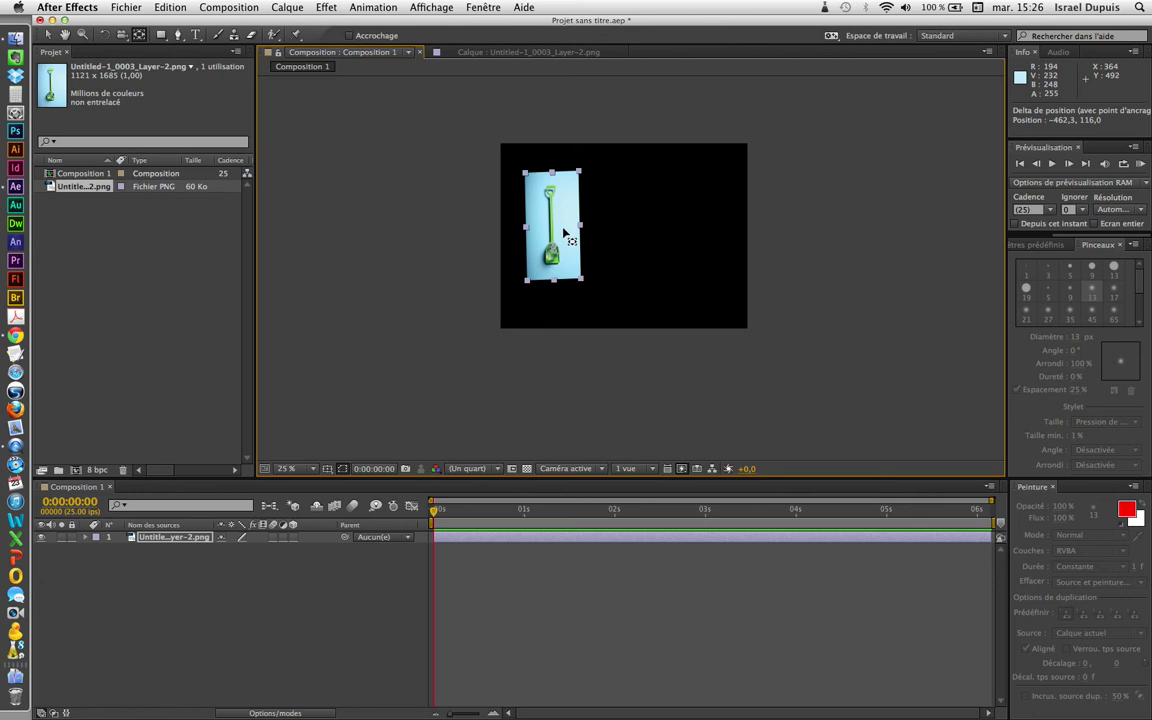
left_click_drag(576, 226, 584, 234)
Step: Move the layer's anchor point outside the image to its left side, and shift the layer toward the composition's centre
left_click(580, 229)
left_click(555, 246)
left_click(558, 227)
left_click(590, 232)
left_click(546, 231)
left_click_drag(556, 258, 482, 248)
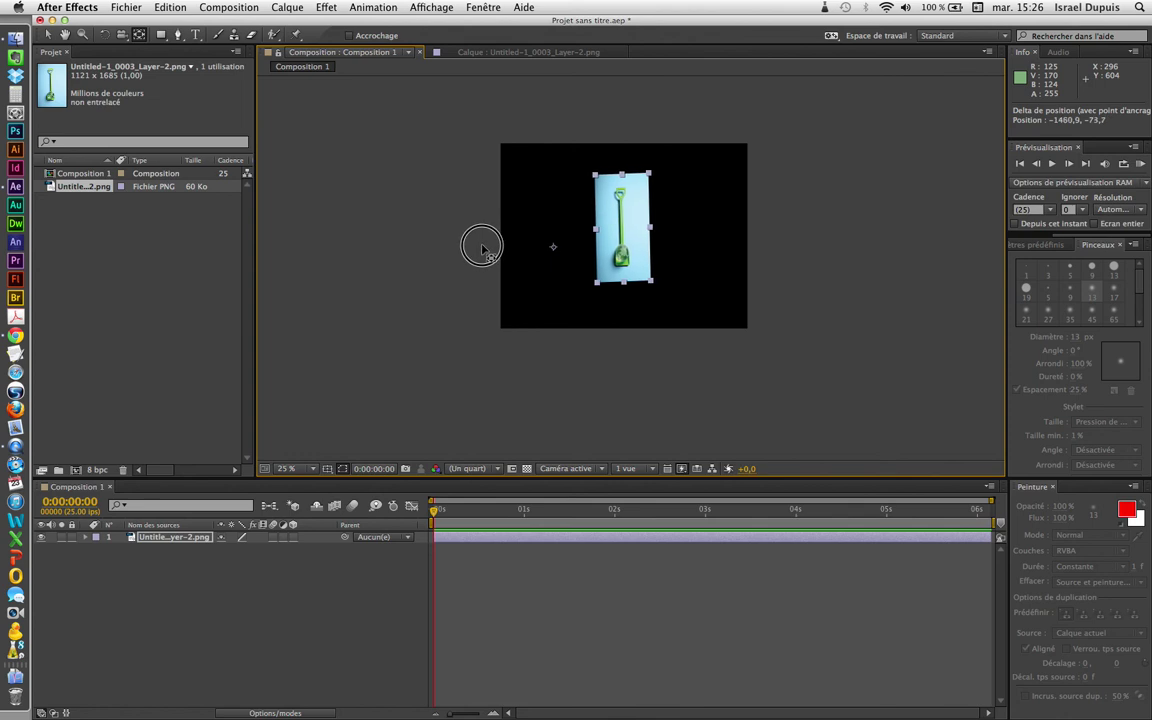
left_click_drag(482, 249, 482, 249)
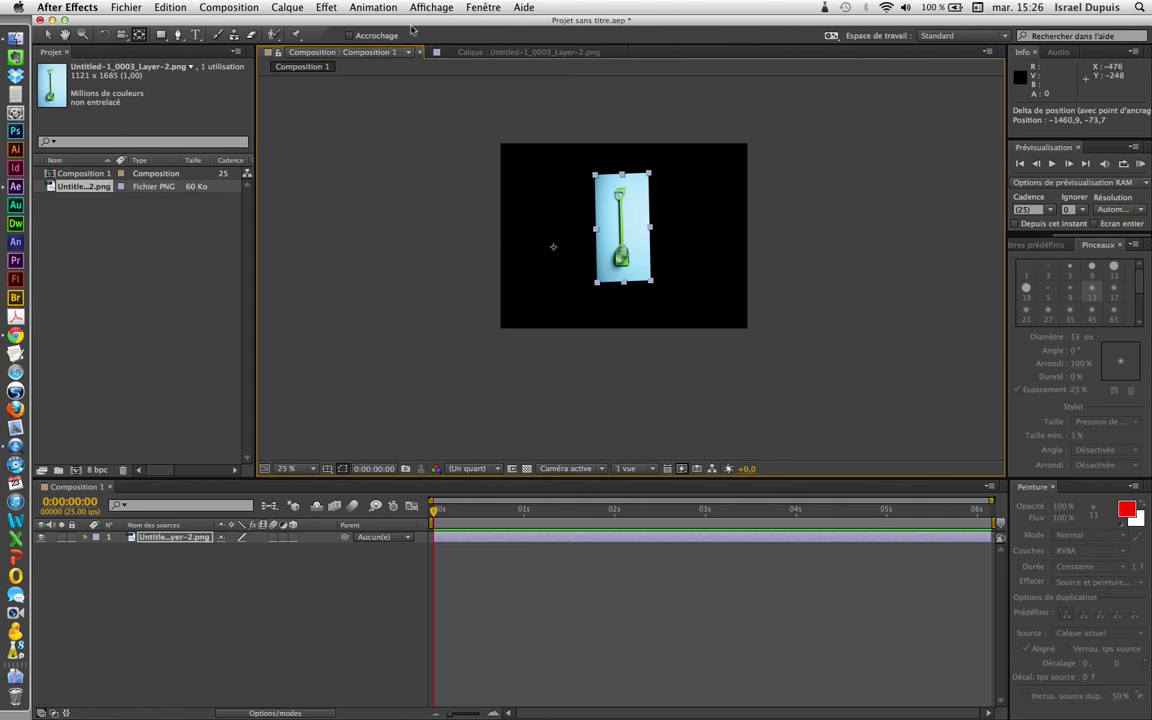
Step: Set the image layer's rotation degrees to 30 numerically
left_click(287, 7)
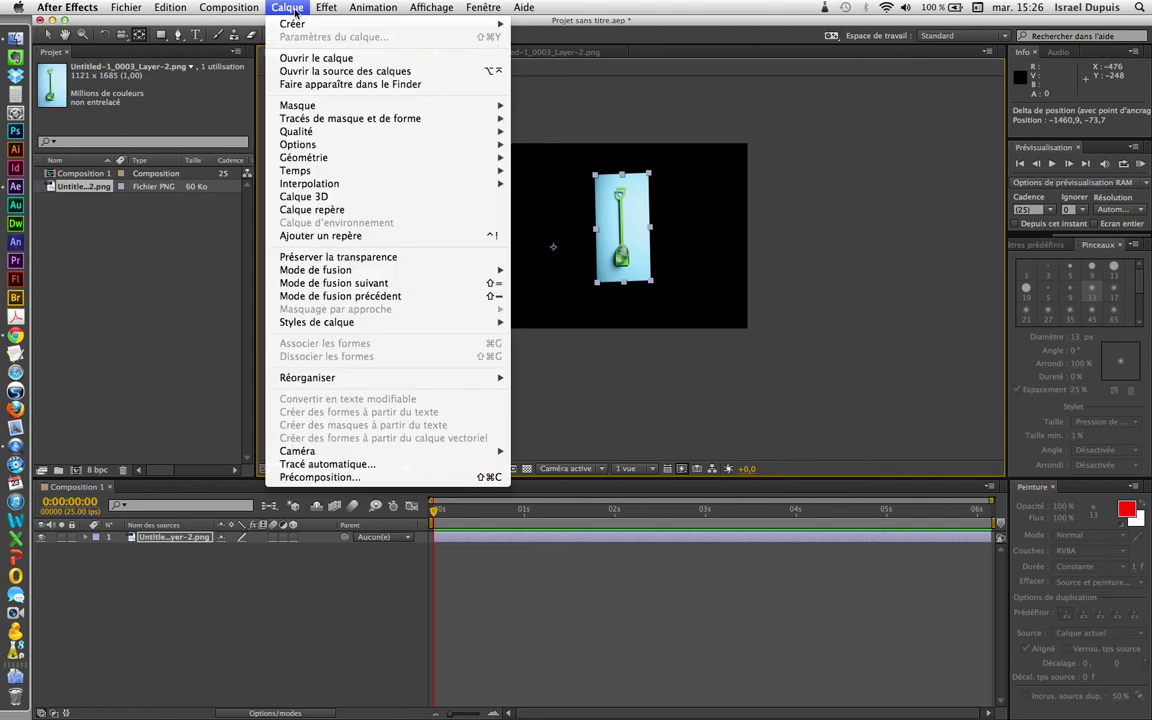
mouse_move(384, 160)
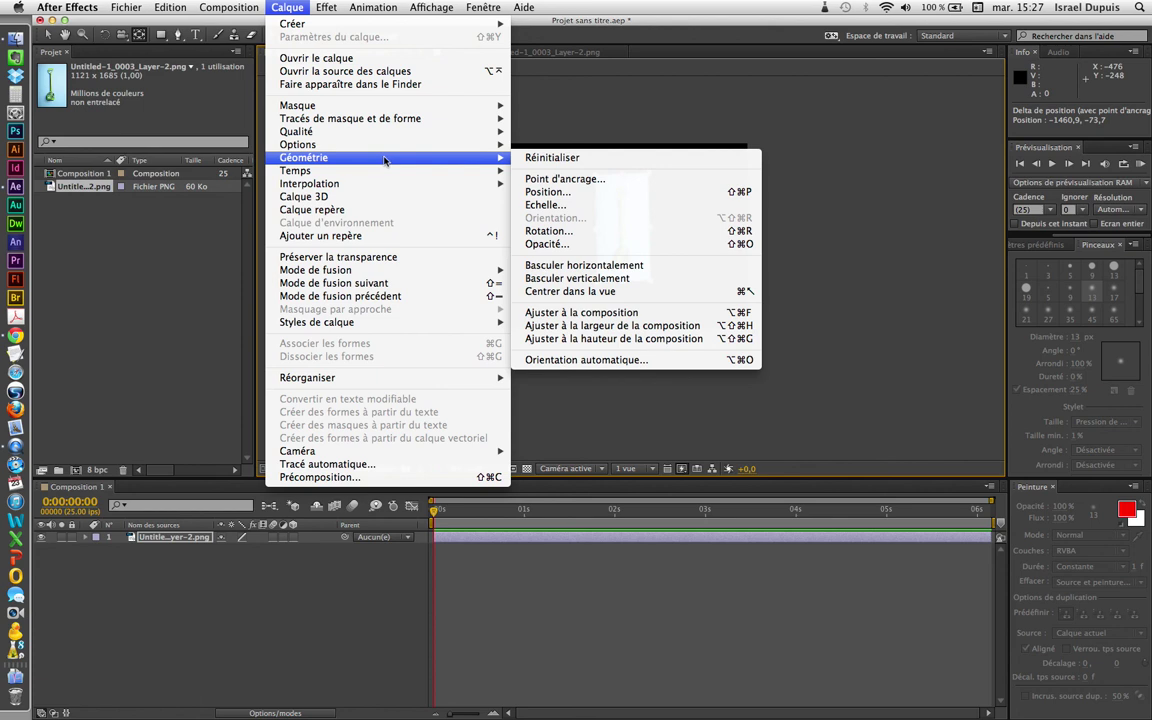
left_click(640, 230)
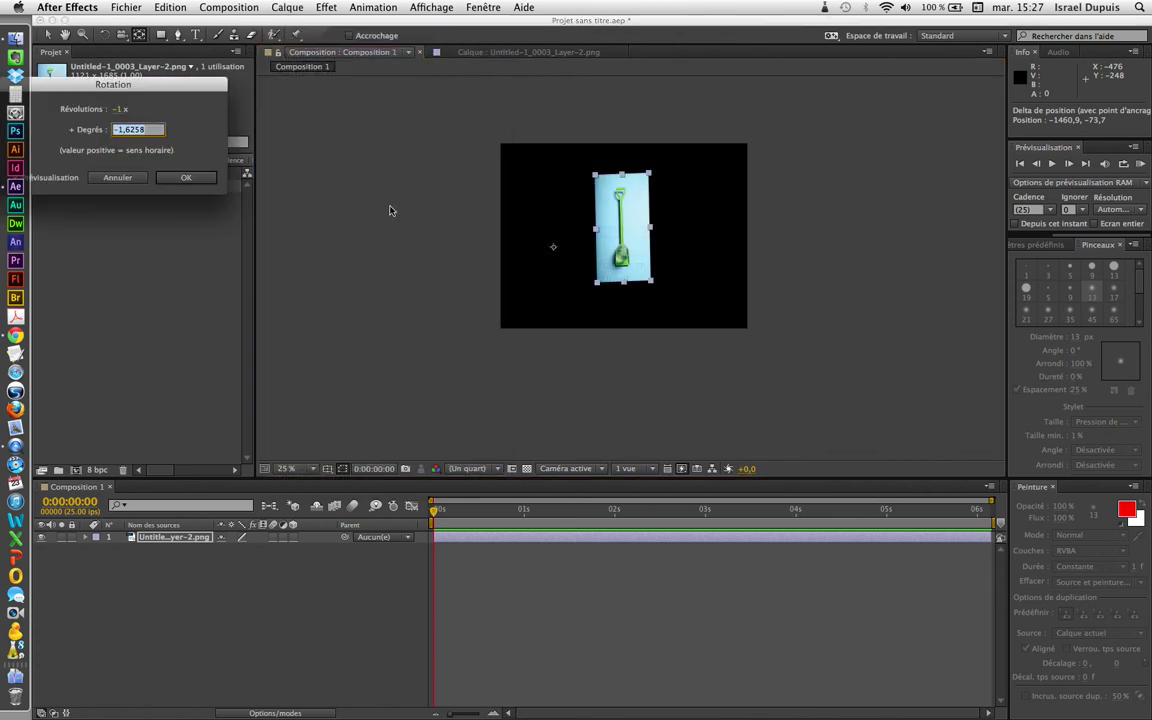
left_click_drag(128, 100, 467, 293)
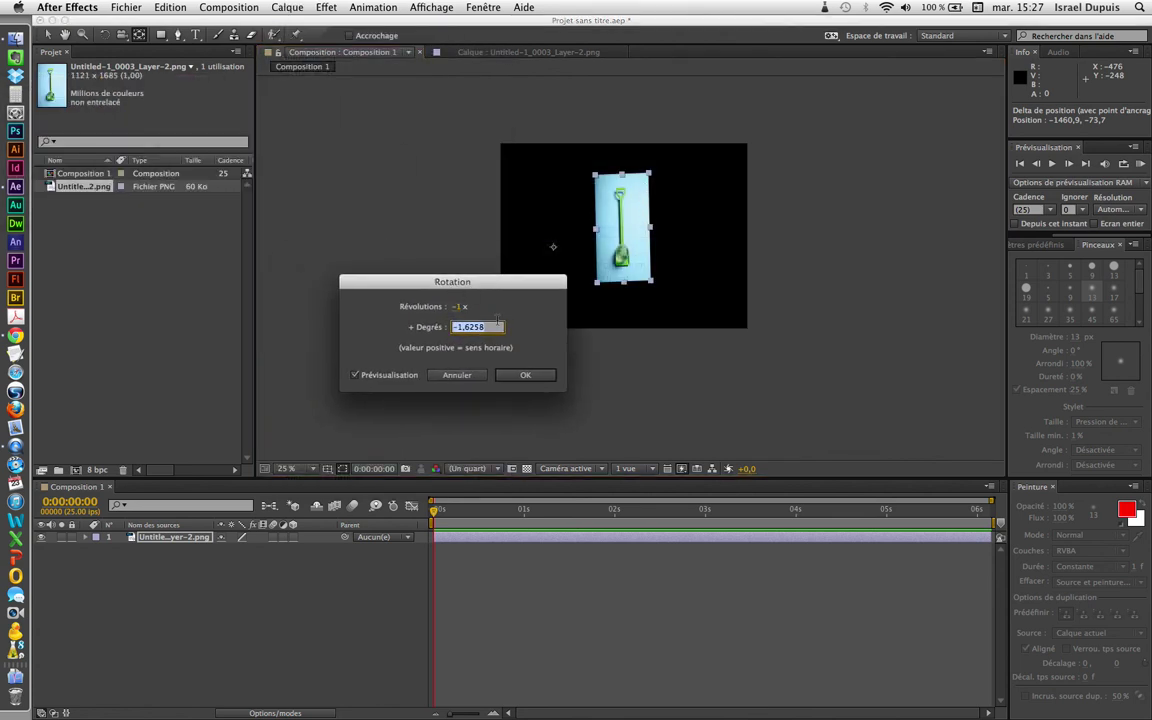
type("30")
key("Return")
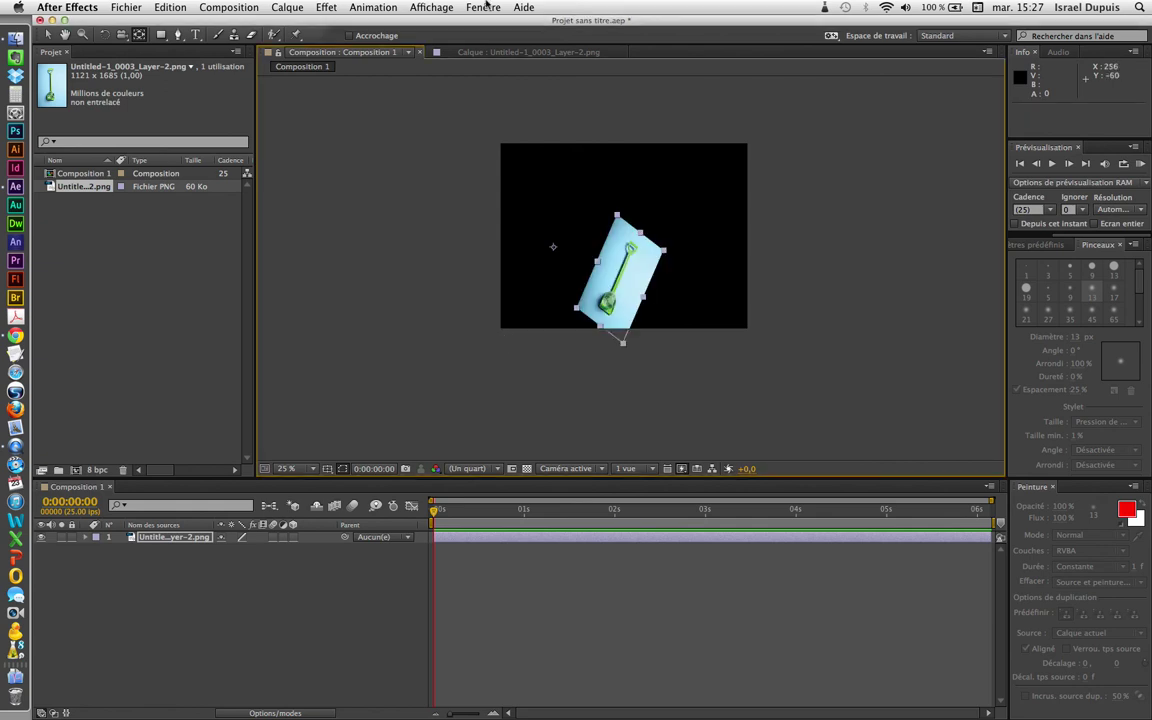
Step: Set the image layer's position to X 0 and Y 0 pixels, placing its anchor point at the composition's upper-left corner
left_click(252, 7)
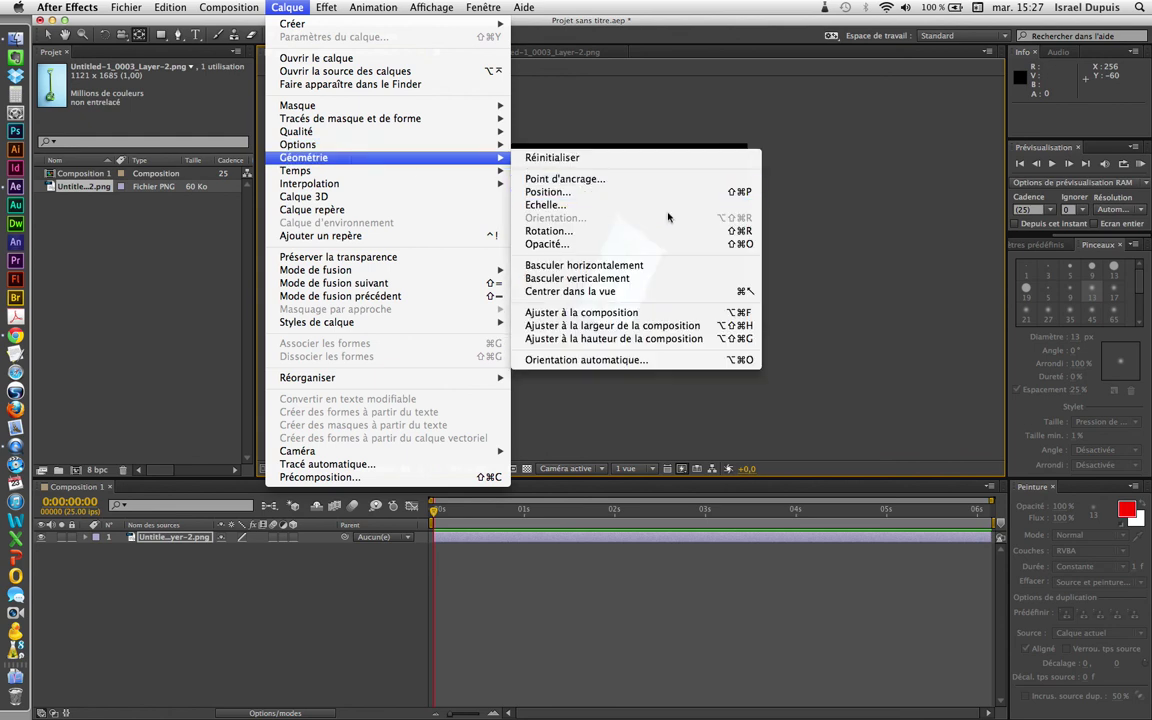
left_click(669, 195)
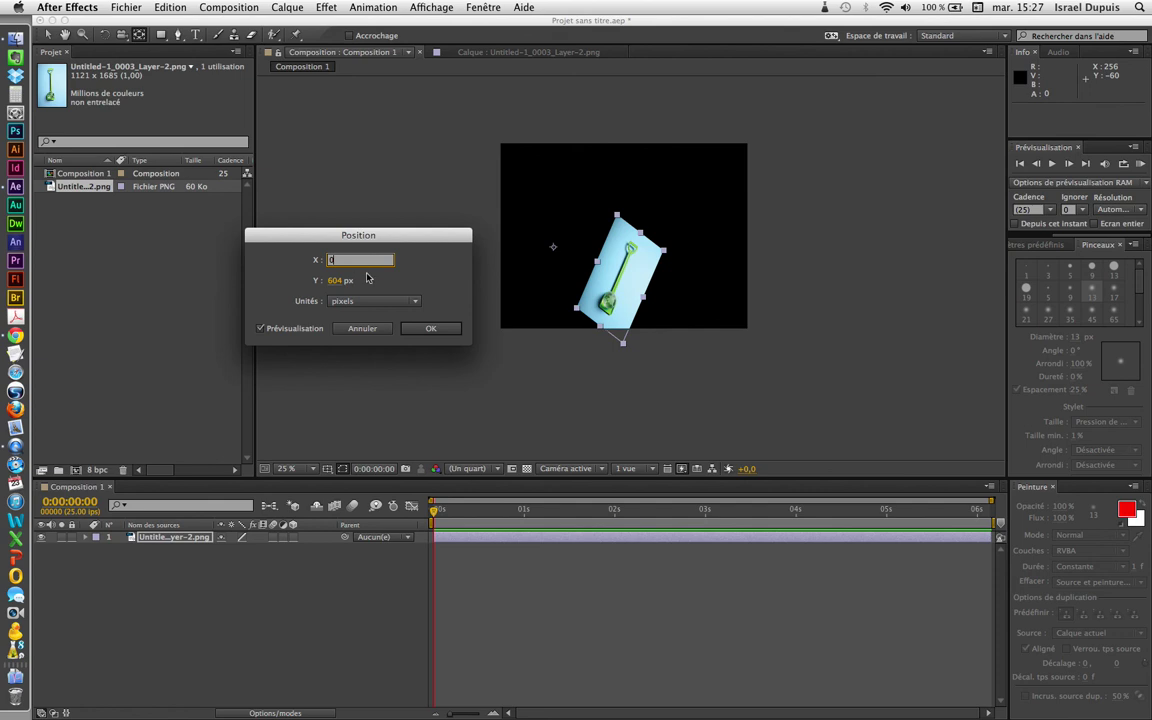
left_click(336, 283)
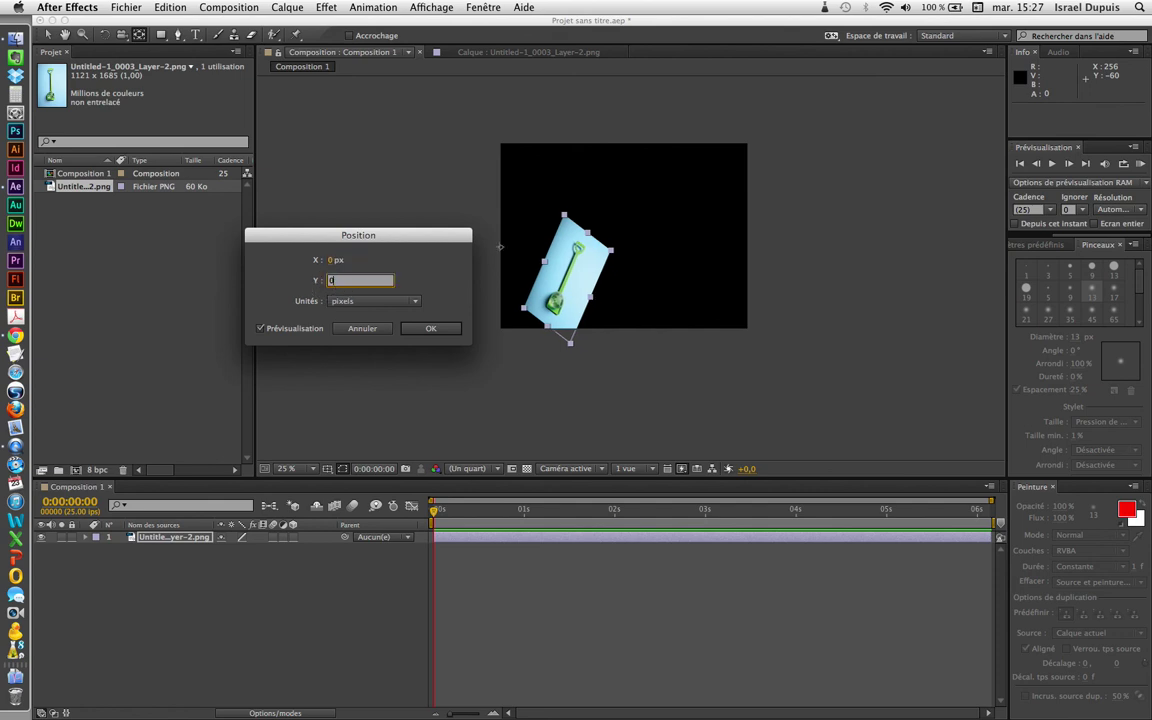
key("Return")
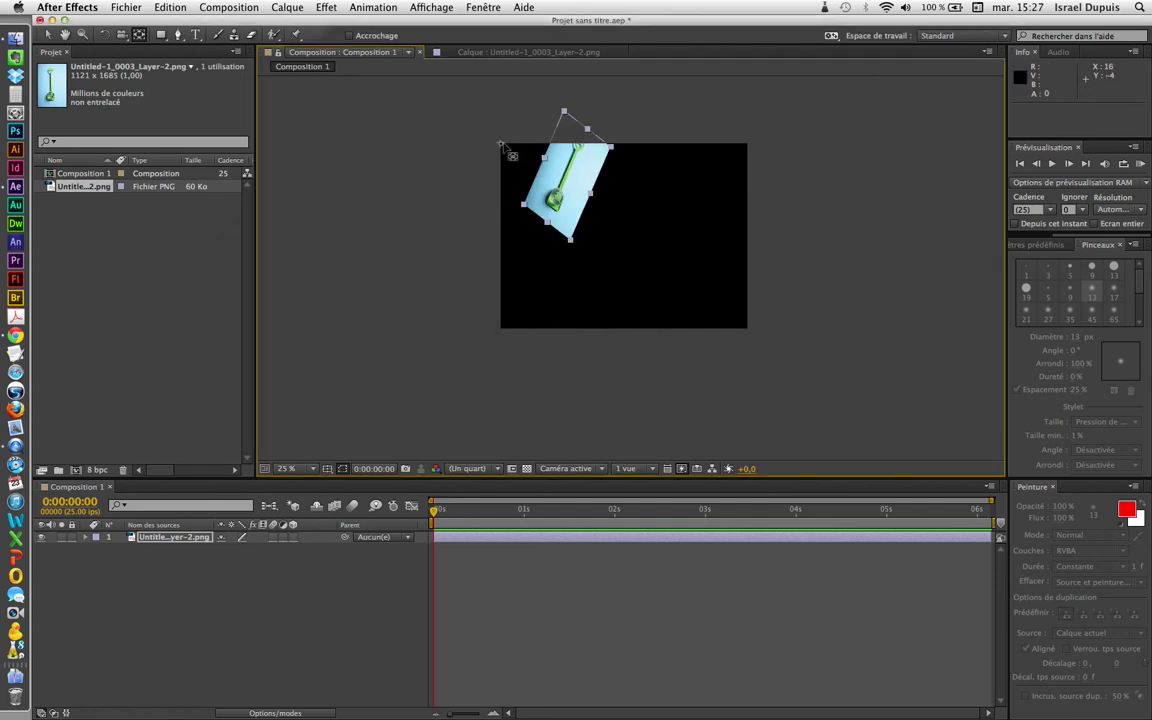